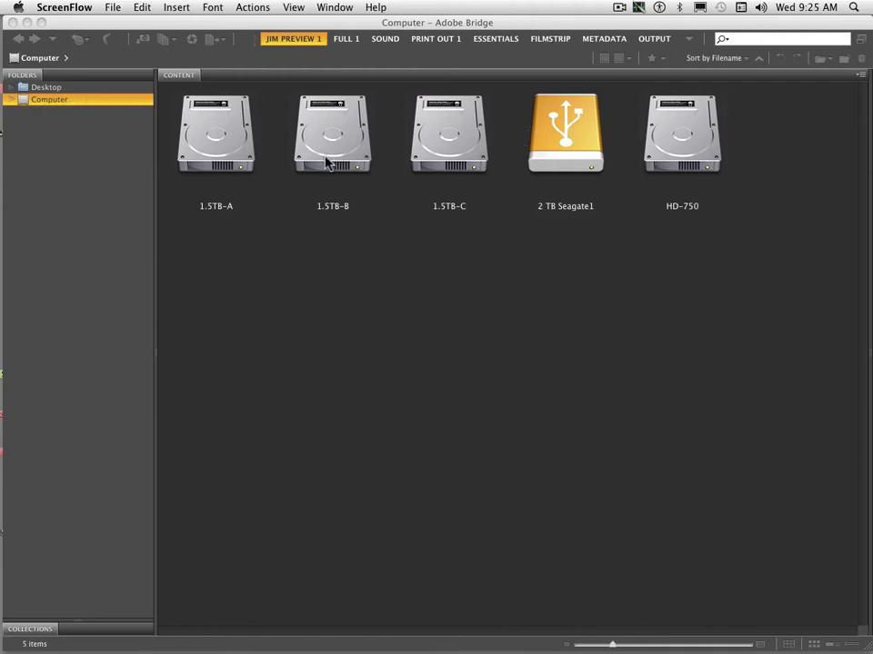
# Step: Expand 1.5TB-A and PHOTOS in the folder tree, widen it, and open A-TO PREVIEW2
pyautogui.click(11, 102)
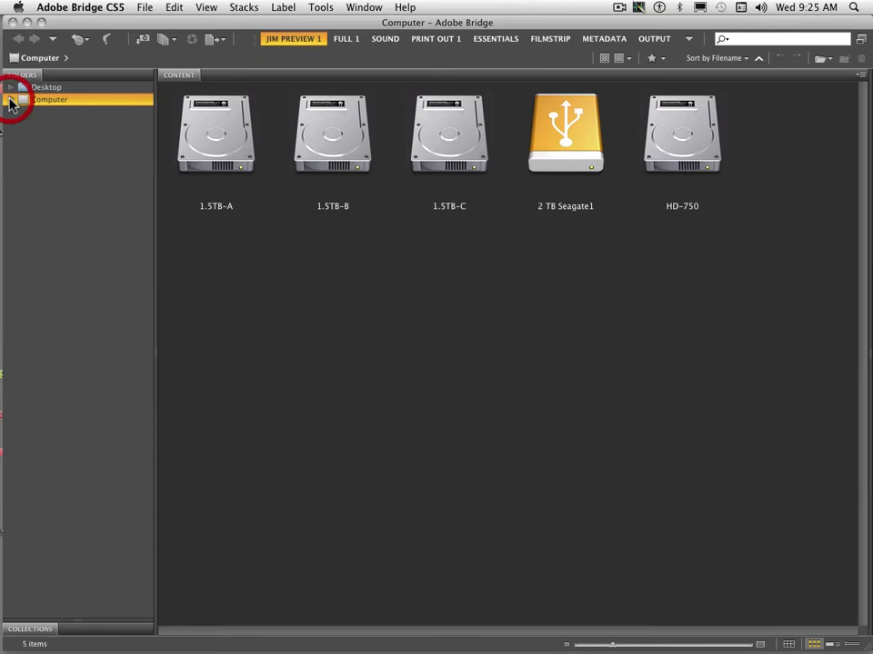
pyautogui.click(11, 100)
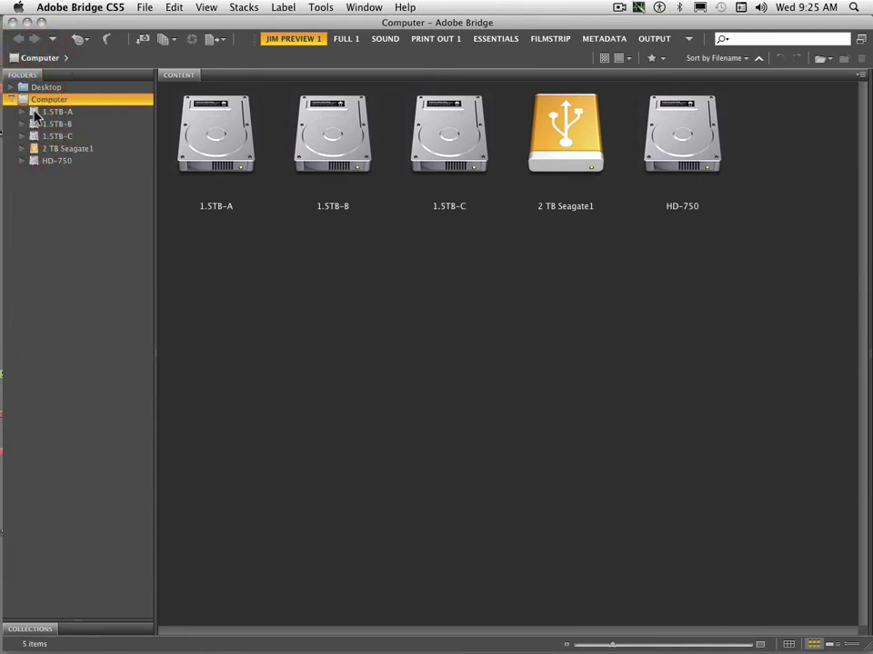
pyautogui.click(34, 113)
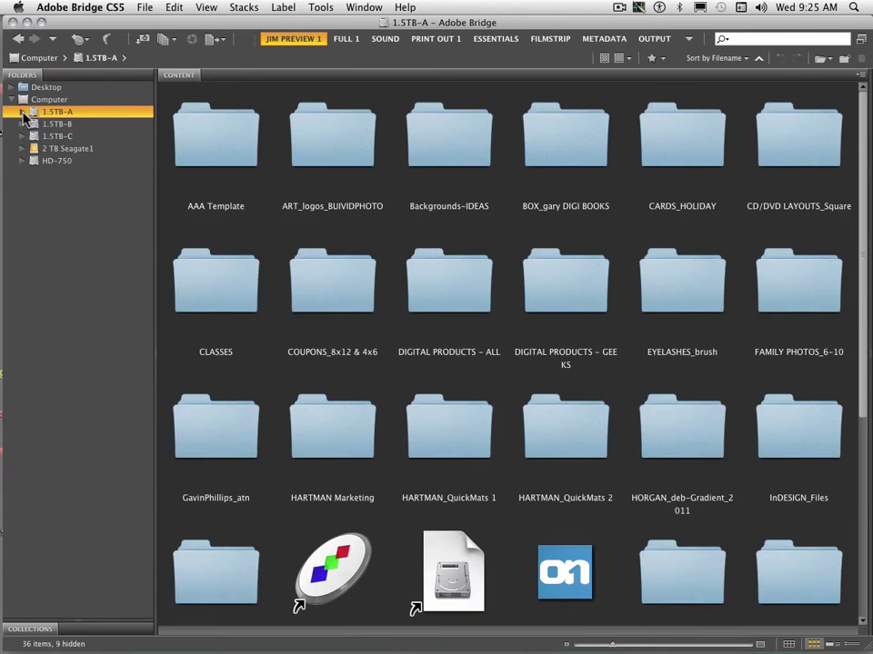
pyautogui.click(24, 114)
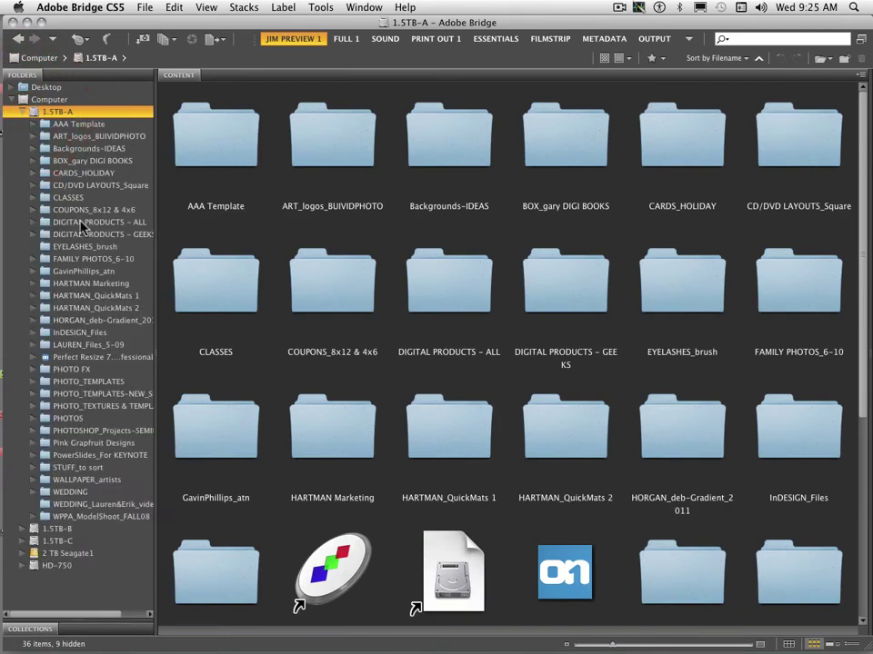
pyautogui.click(46, 421)
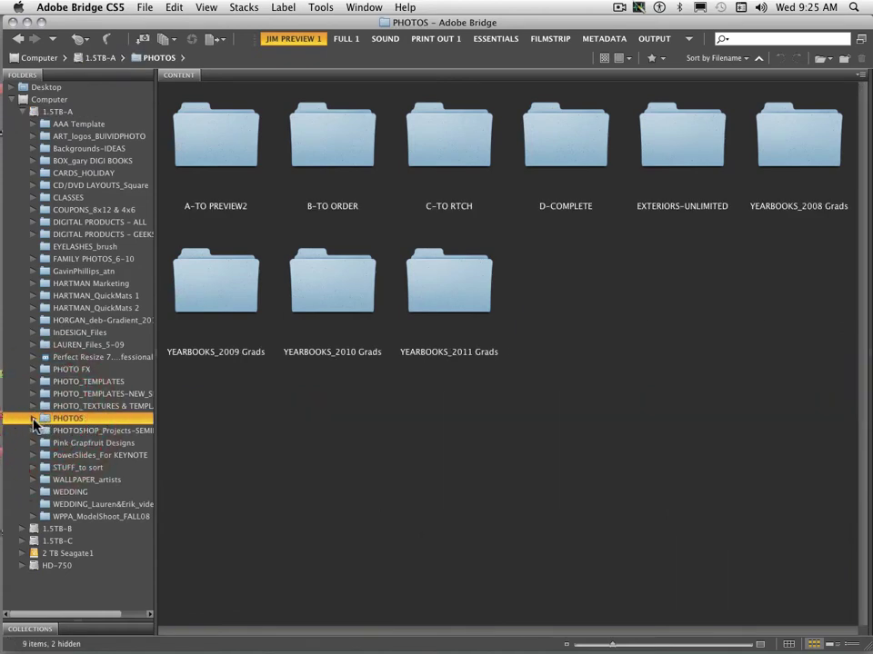
pyautogui.click(33, 420)
pyautogui.moveTo(157, 387); pyautogui.dragTo(181, 391)
pyautogui.click(58, 431)
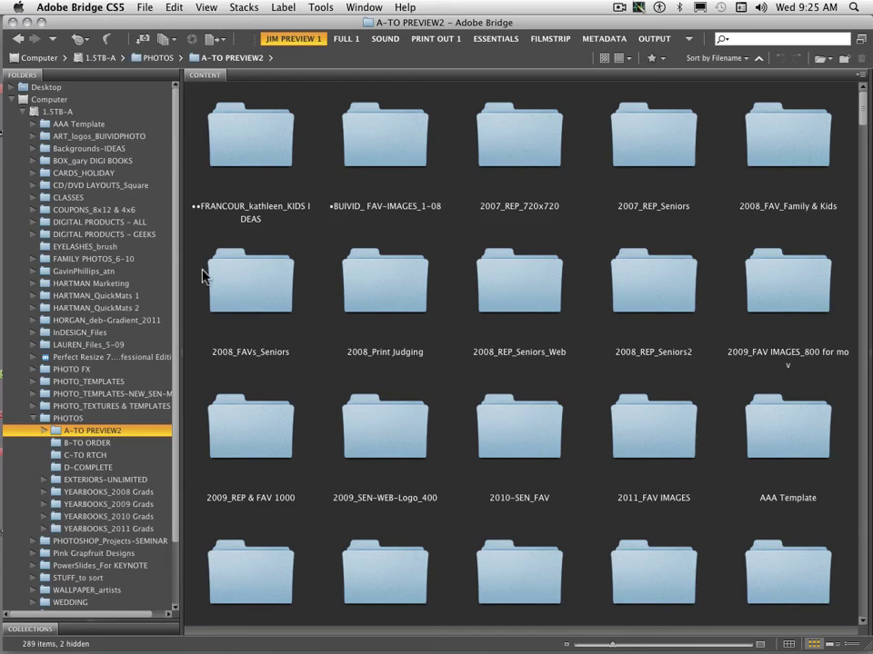
# Step: Show the Favorites panel, drag PHOTO FX into it, then hide the panel again
pyautogui.click(54, 41)
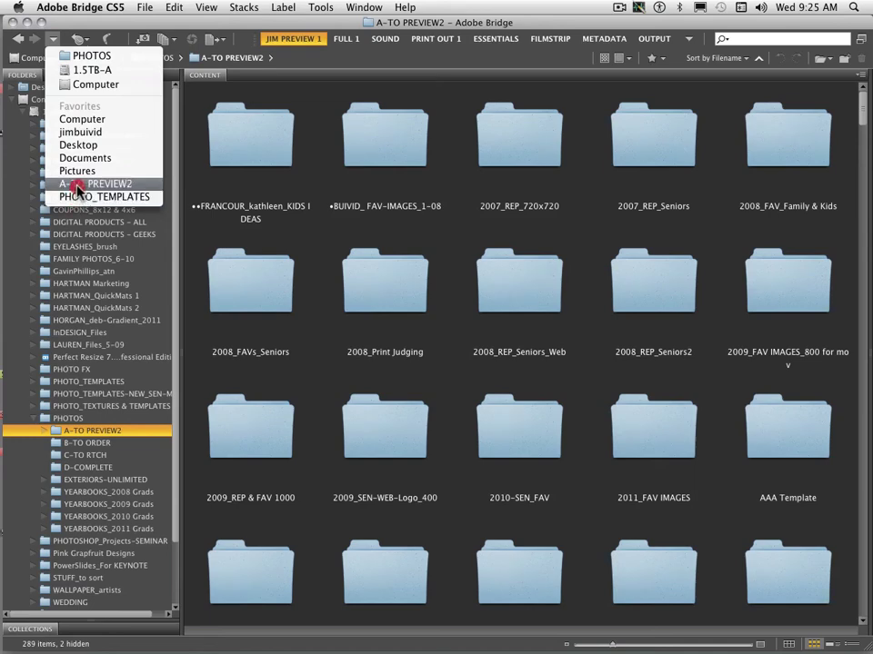
pyautogui.click(45, 20)
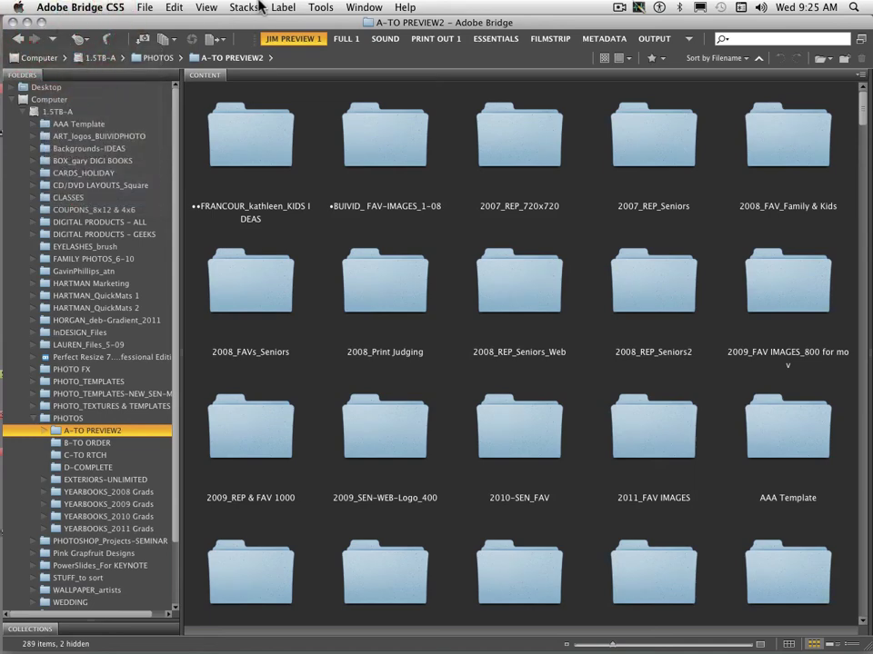
pyautogui.click(364, 7)
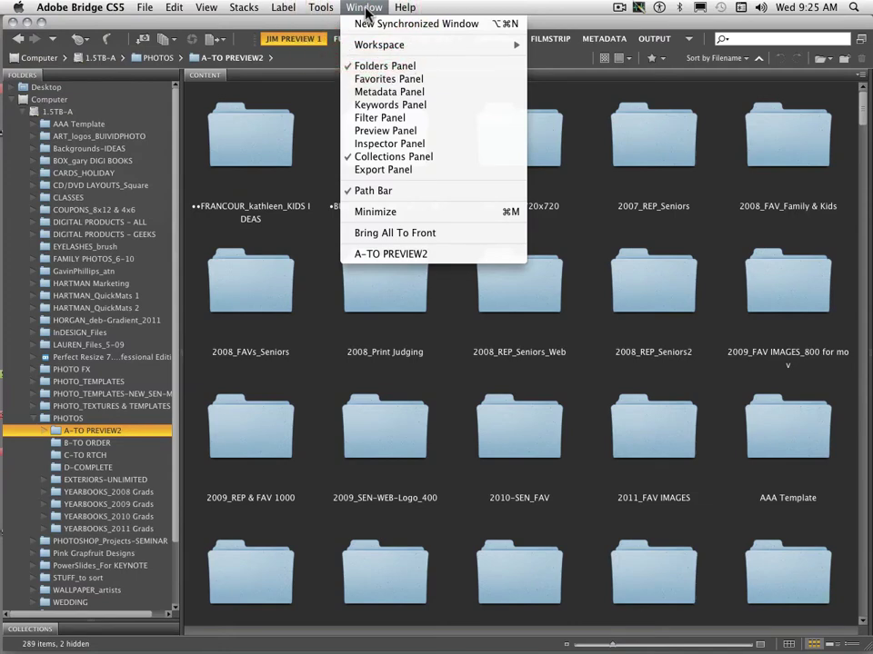
pyautogui.click(373, 78)
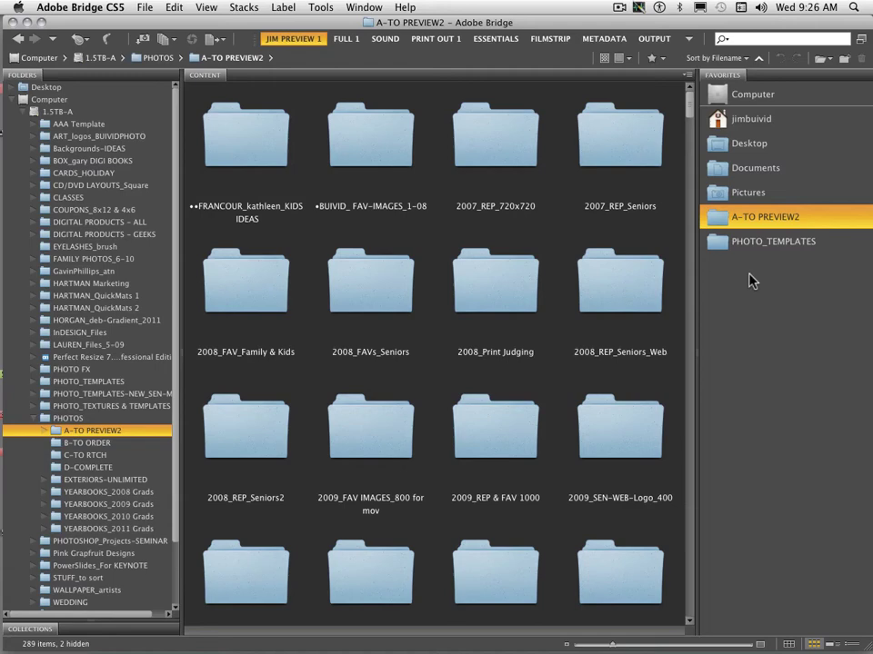
pyautogui.click(46, 374)
pyautogui.moveTo(45, 373); pyautogui.dragTo(728, 335)
pyautogui.click(363, 7)
pyautogui.click(389, 78)
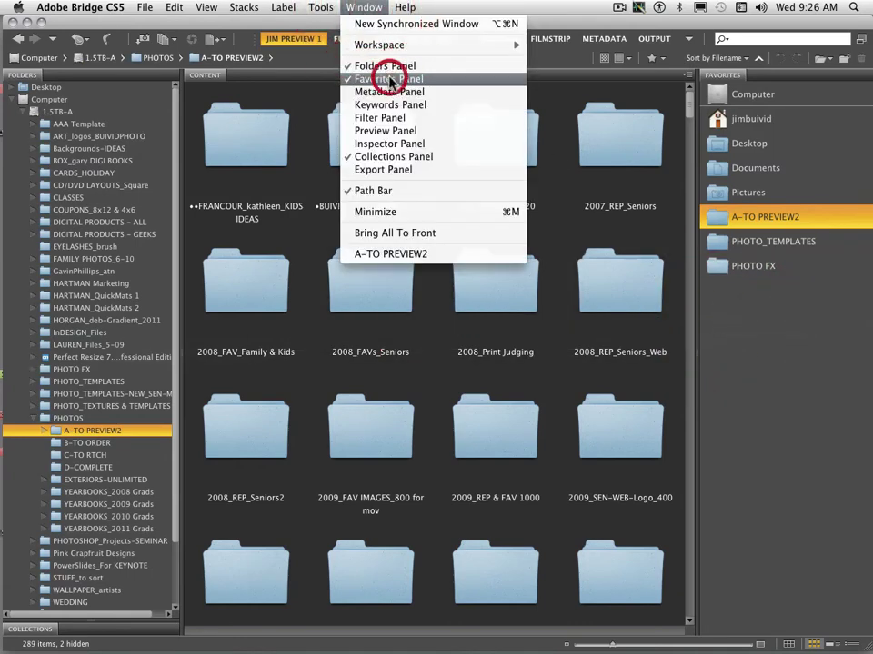
# Step: Collapse the Computer tree and jump to PHOTO FX from the Favorites dropdown
pyautogui.click(25, 109)
pyautogui.click(26, 100)
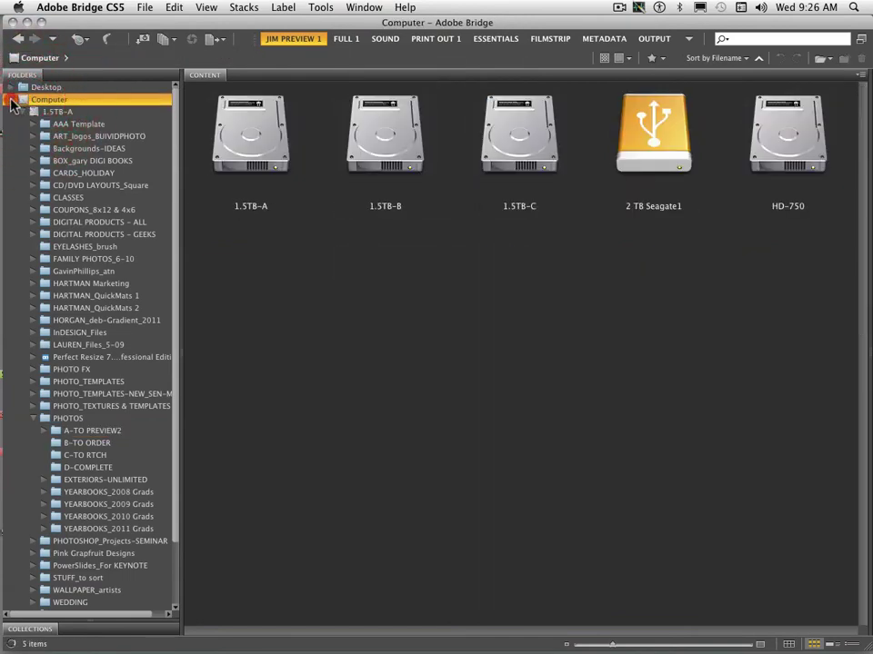
pyautogui.click(11, 99)
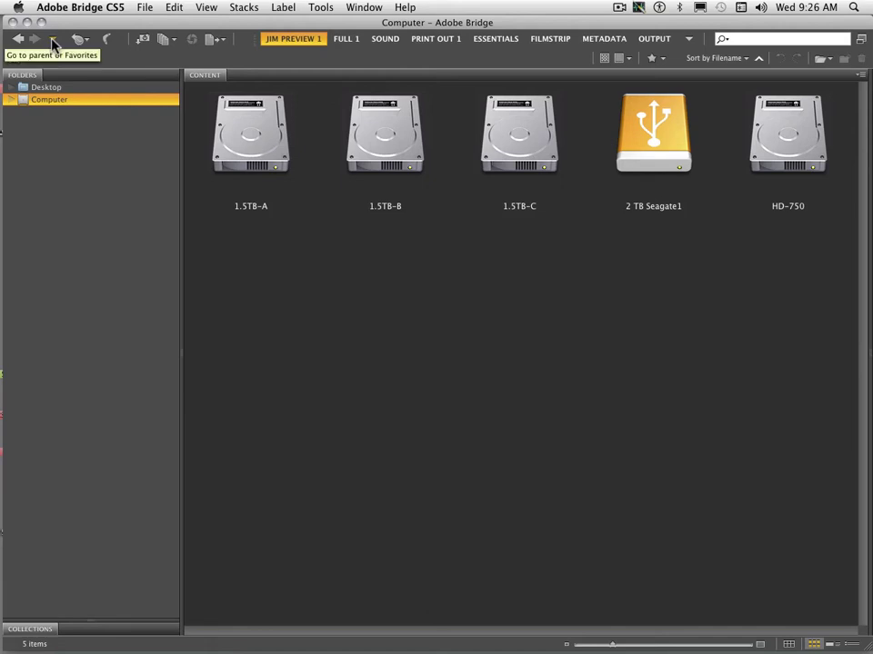
pyautogui.moveTo(52, 40); pyautogui.dragTo(82, 170)
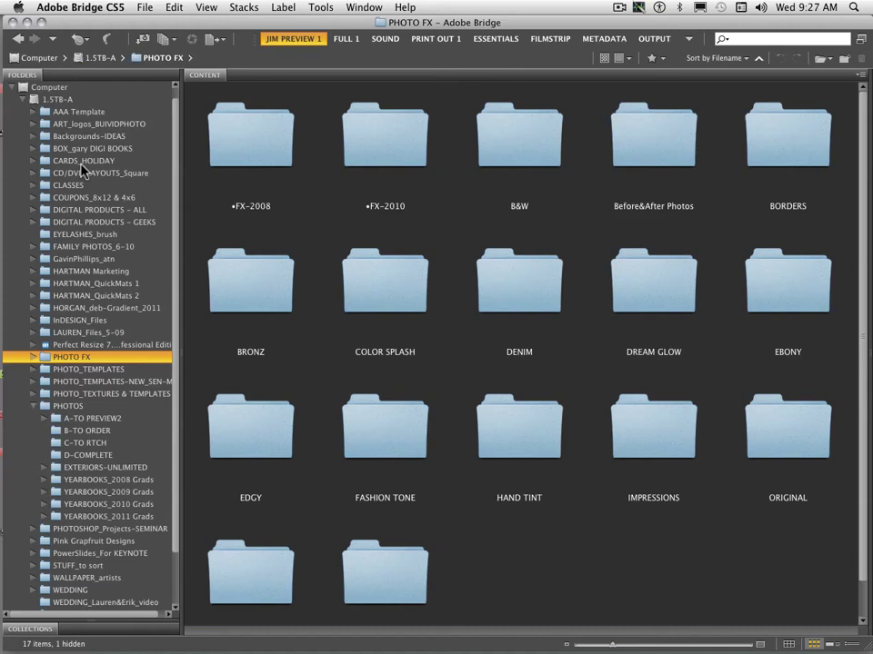
# Step: Open PHOTOS, then A-TO PREVIEW2, expanding its subfolders and widening the folder pane
pyautogui.click(50, 407)
pyautogui.moveTo(174, 227); pyautogui.dragTo(176, 389)
pyautogui.click(55, 360)
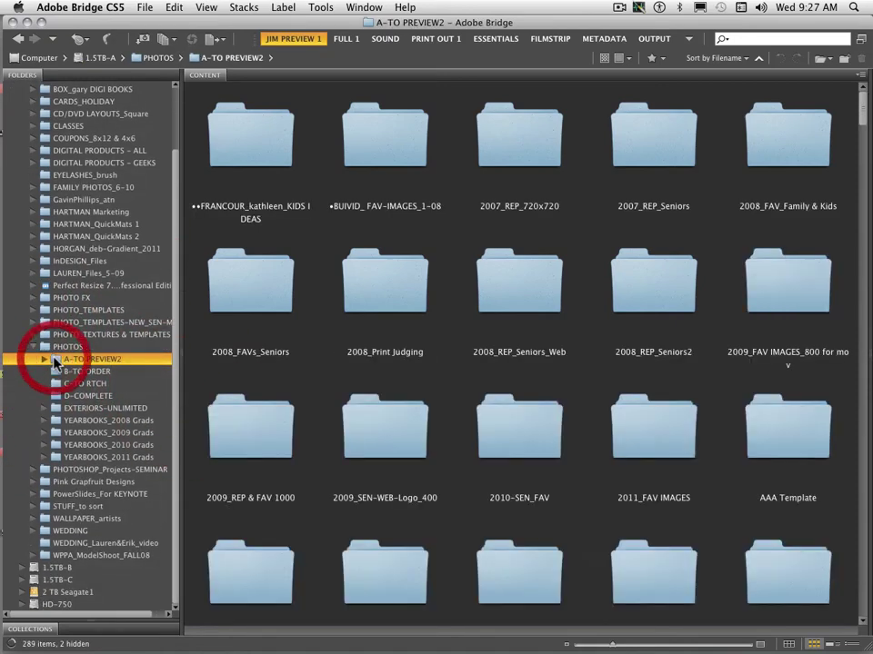
pyautogui.click(43, 359)
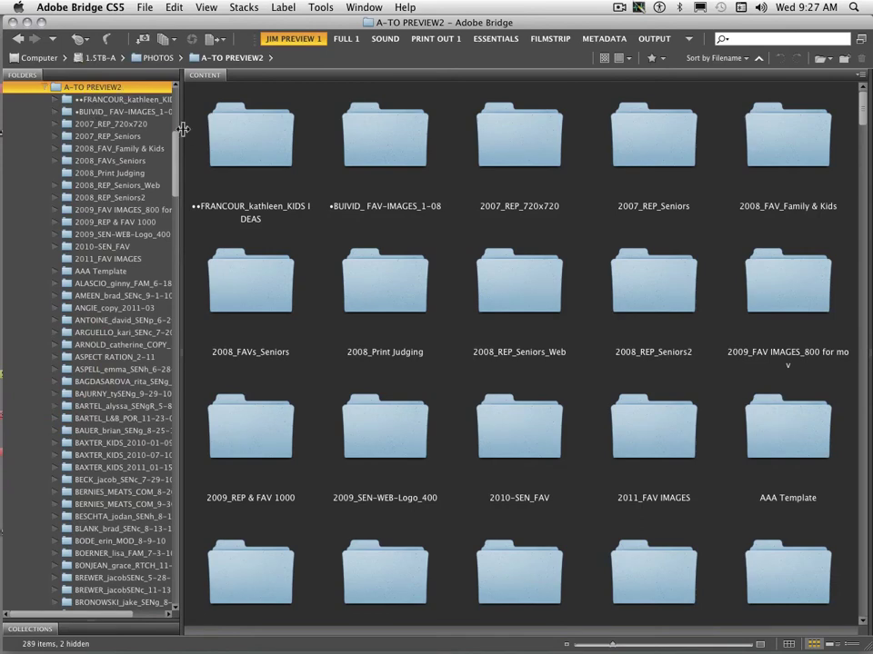
pyautogui.moveTo(182, 129)
pyautogui.mouseDown()
pyautogui.moveTo(193, 132)
pyautogui.moveTo(189, 201)
pyautogui.moveTo(181, 110)
pyautogui.moveTo(180, 136)
pyautogui.mouseUp()
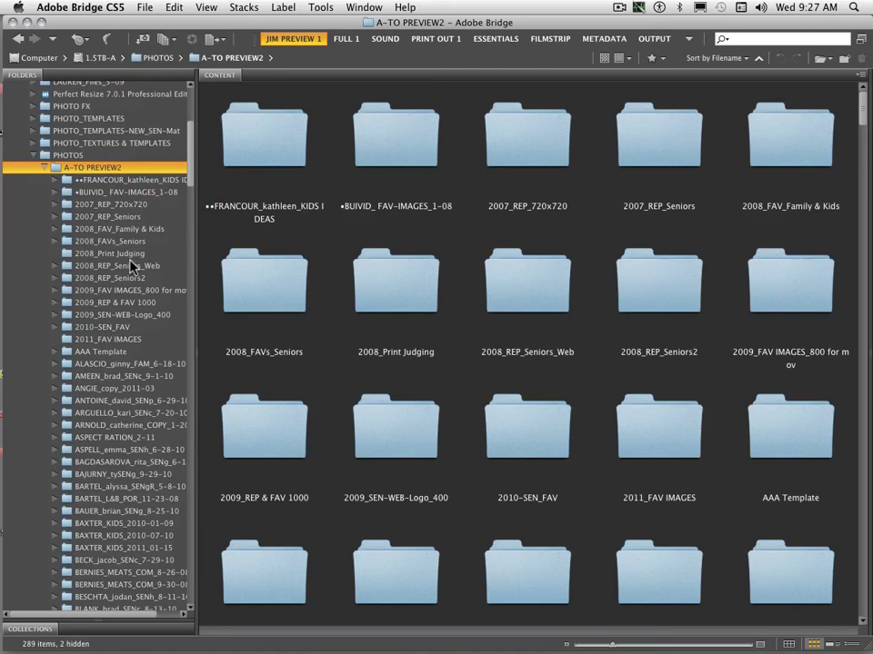
# Step: Make a new folder in A-TO PREVIEW2 named LAST_first_SEN_2011-04 via File > New Folder
pyautogui.click(59, 169)
pyautogui.click(146, 7)
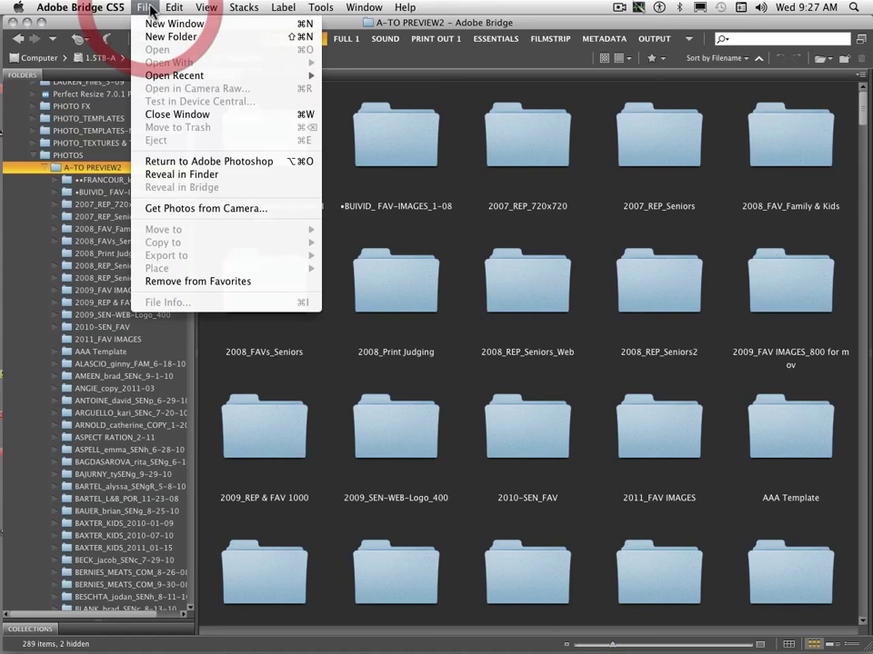
pyautogui.click(160, 38)
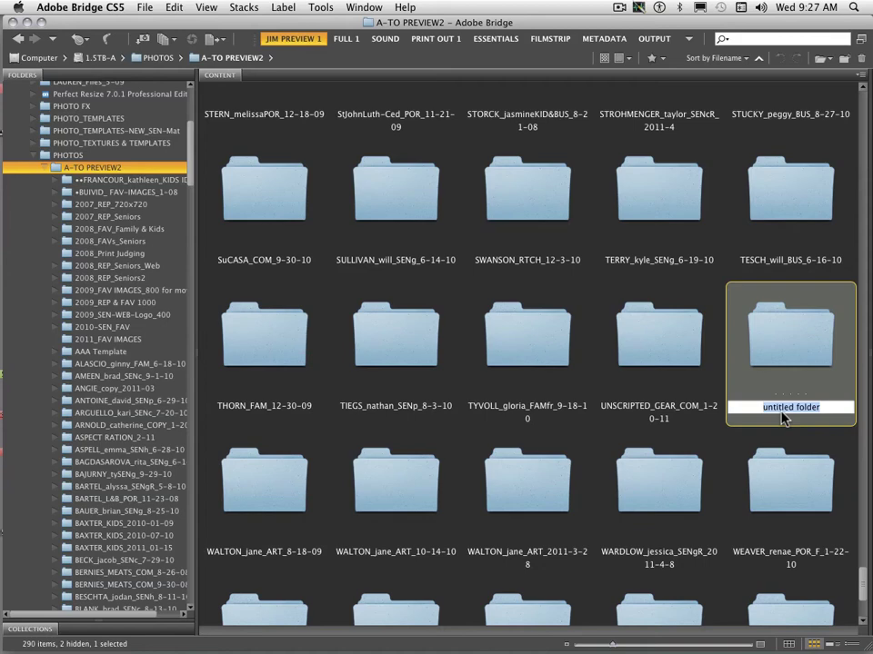
pyautogui.write('LAST_first_')
pyautogui.write('SEN_2011_')
pyautogui.press('BackSpace')
pyautogui.write('-04')
pyautogui.press('Return')
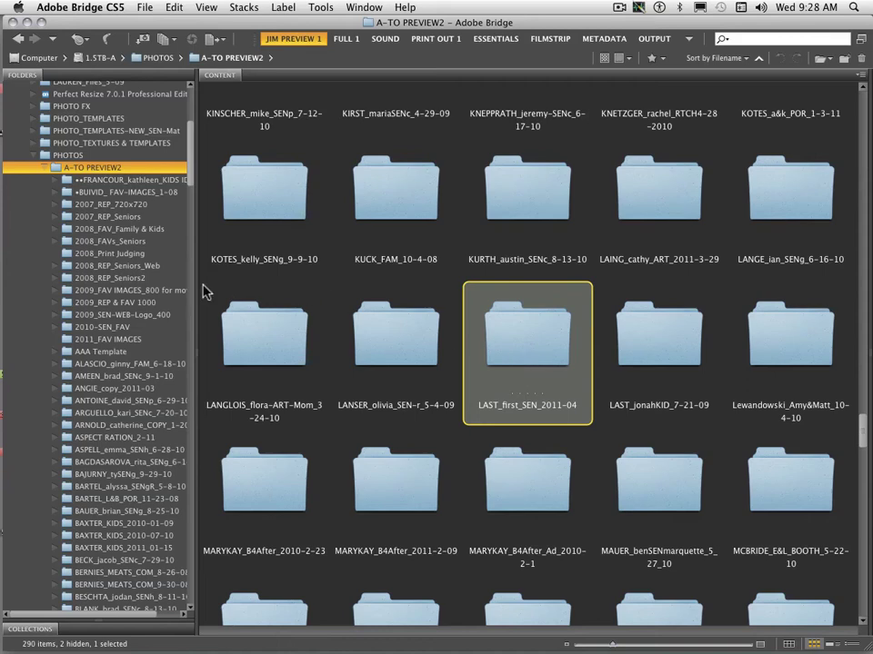
# Step: Scroll the folder tree and open the AAA Template folder
pyautogui.moveTo(189, 171); pyautogui.dragTo(193, 175)
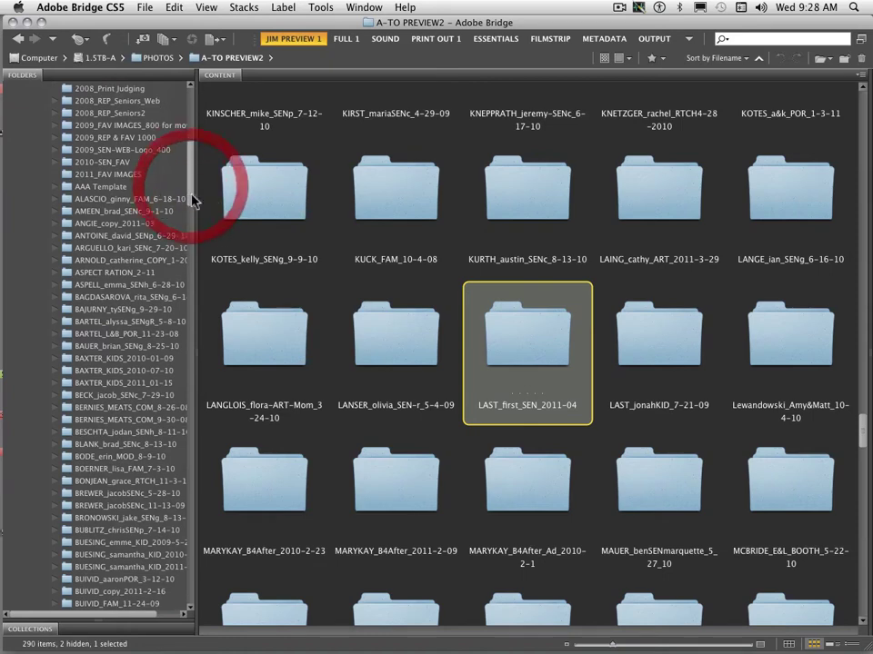
pyautogui.click(68, 189)
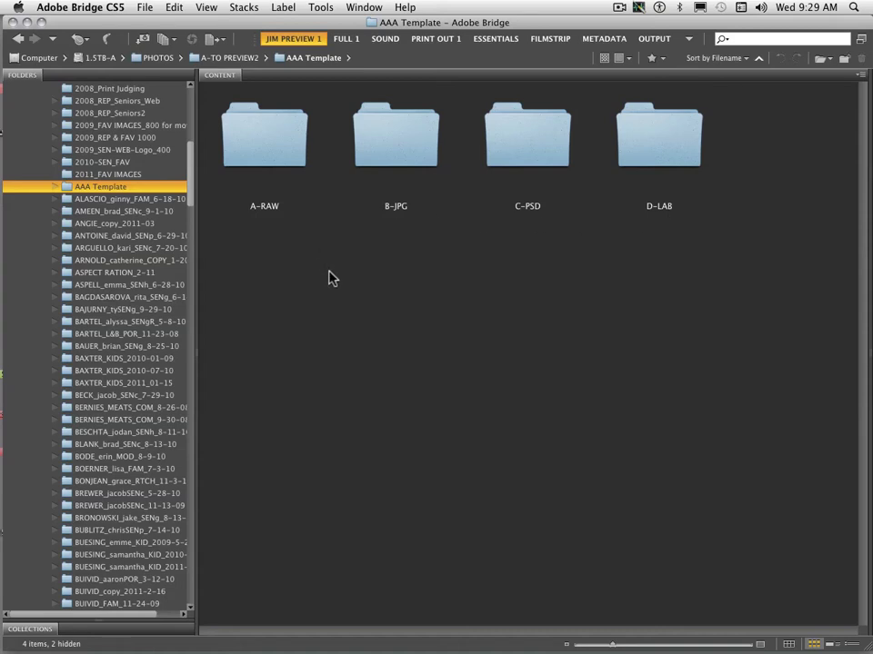
# Step: Select and copy the four template subfolders: A-RAW, B-JPG, C-PSD and D-LAB
pyautogui.press('super+a')
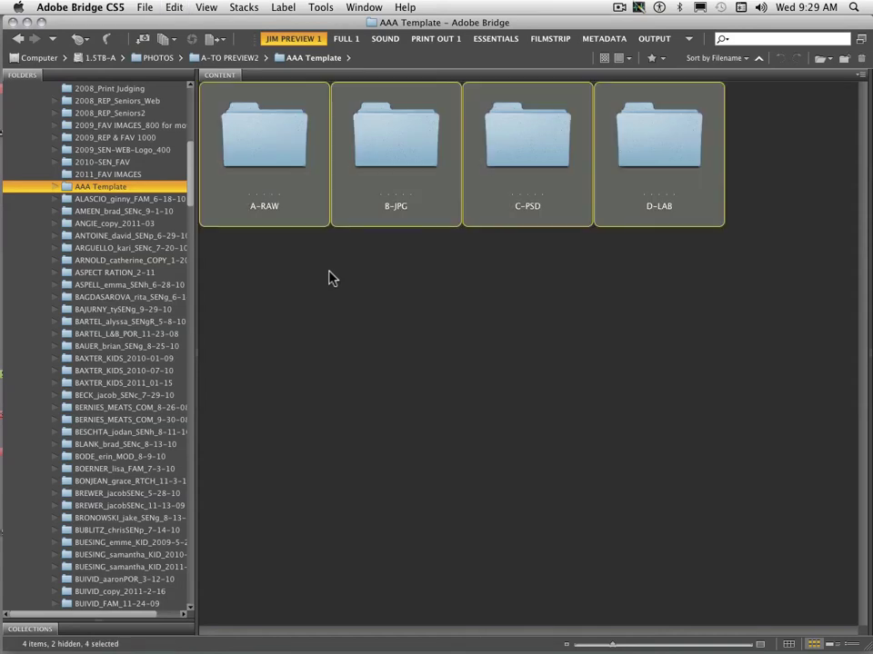
pyautogui.click(173, 8)
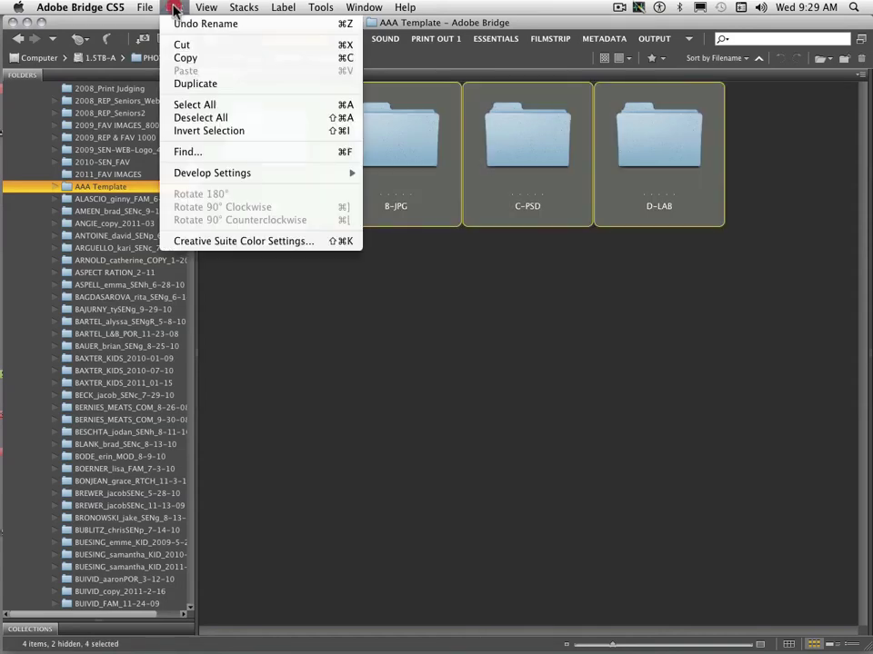
pyautogui.click(186, 60)
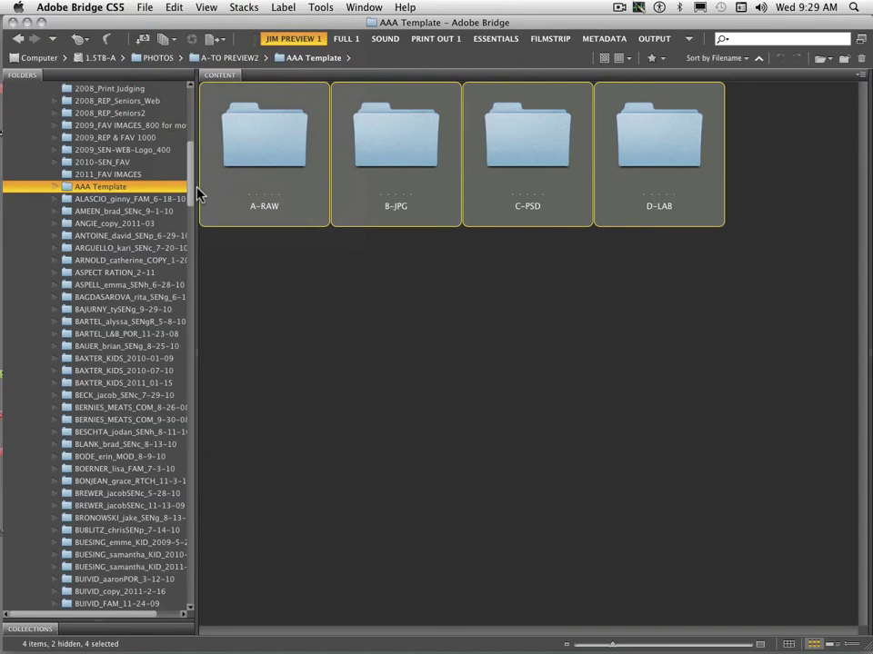
# Step: Paste them into LAST_first_SEN_2011-04, expand it, and open its empty A-RAW folder
pyautogui.moveTo(193, 197); pyautogui.dragTo(191, 420)
pyautogui.click(118, 325)
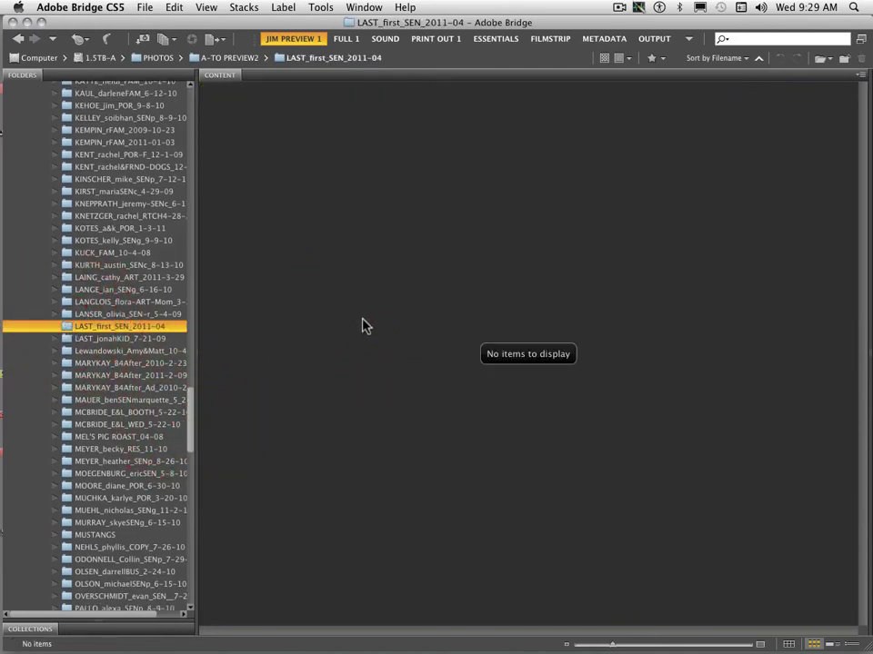
pyautogui.click(174, 7)
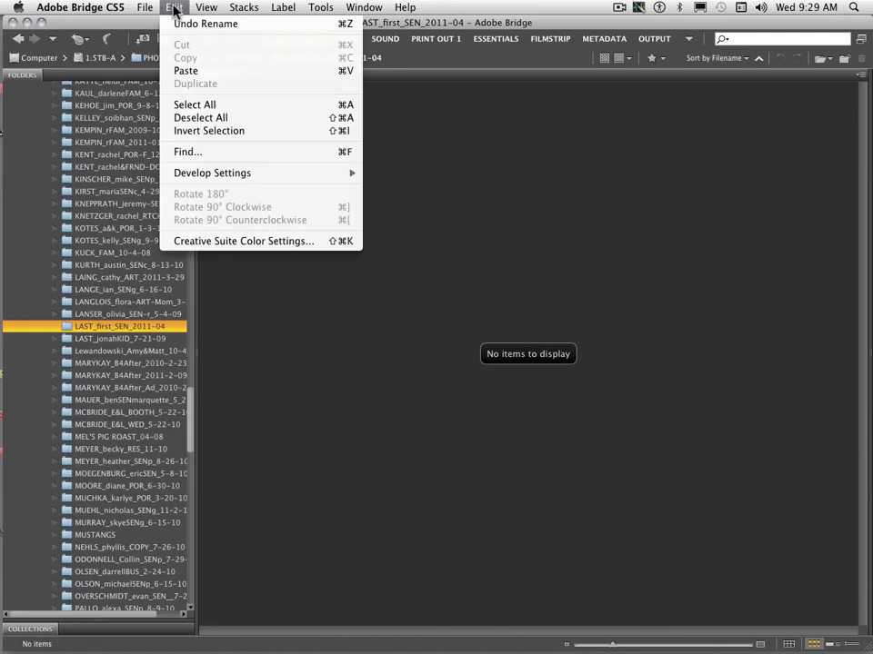
pyautogui.click(195, 72)
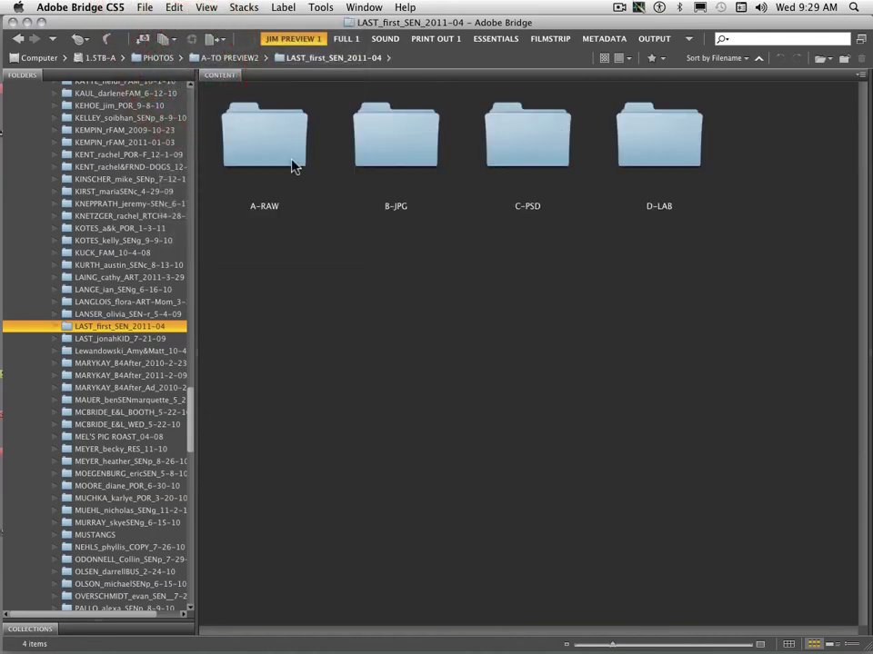
pyautogui.click(265, 158)
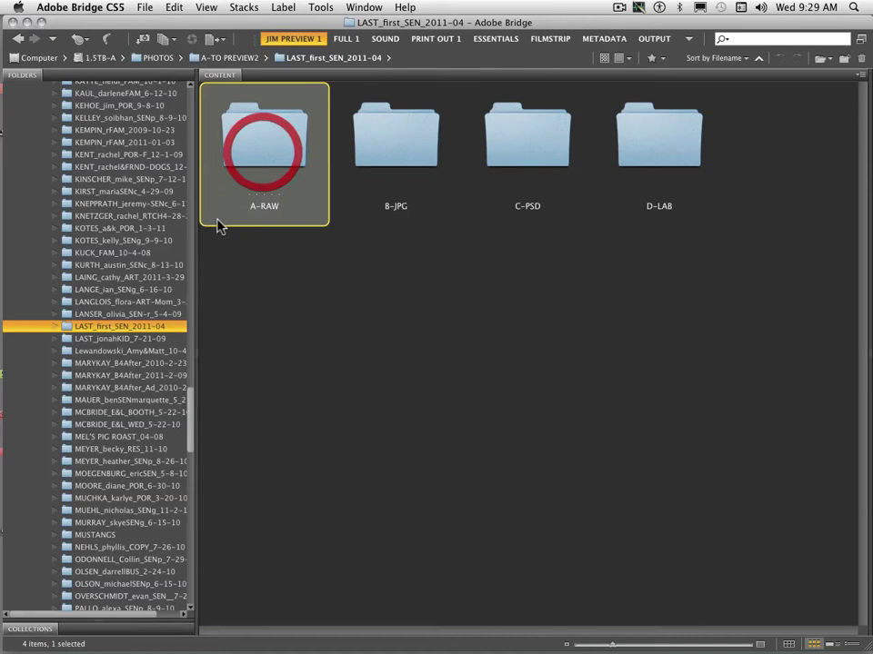
pyautogui.click(56, 327)
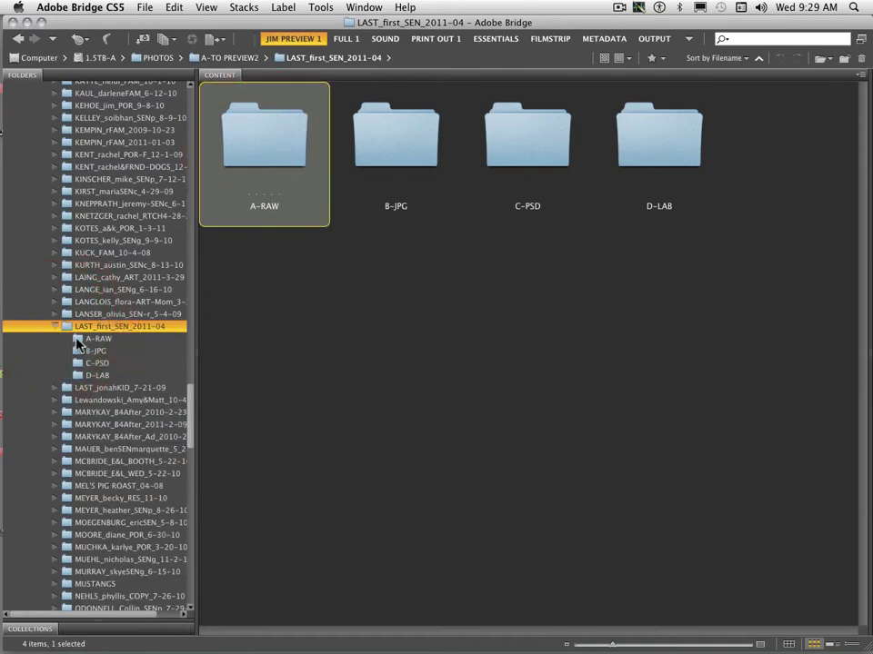
pyautogui.click(77, 339)
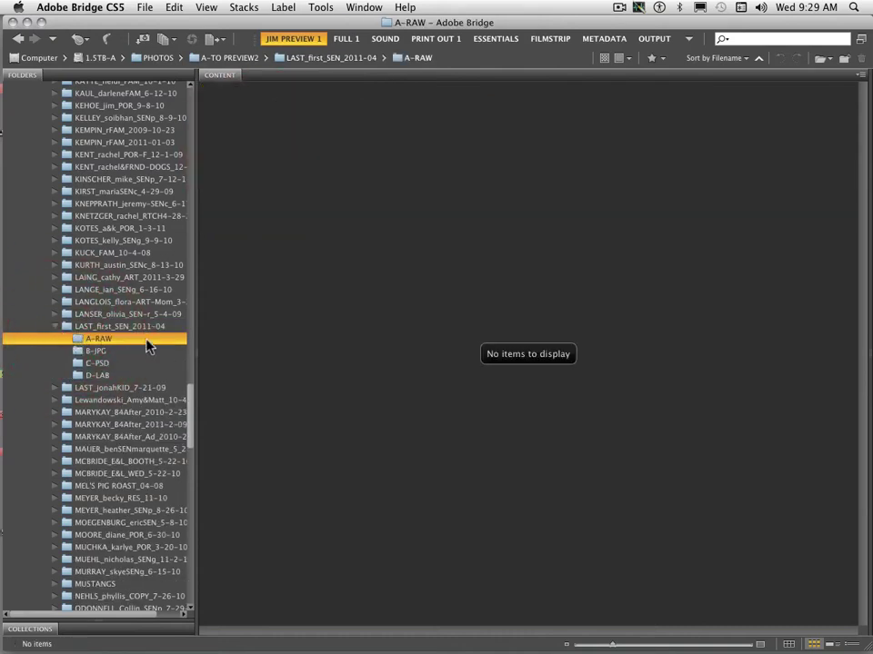
# Step: Expand an earlier client's folder and view its A-RAW, B-EDITED and C-SELECTION contents
pyautogui.click(58, 315)
pyautogui.click(56, 315)
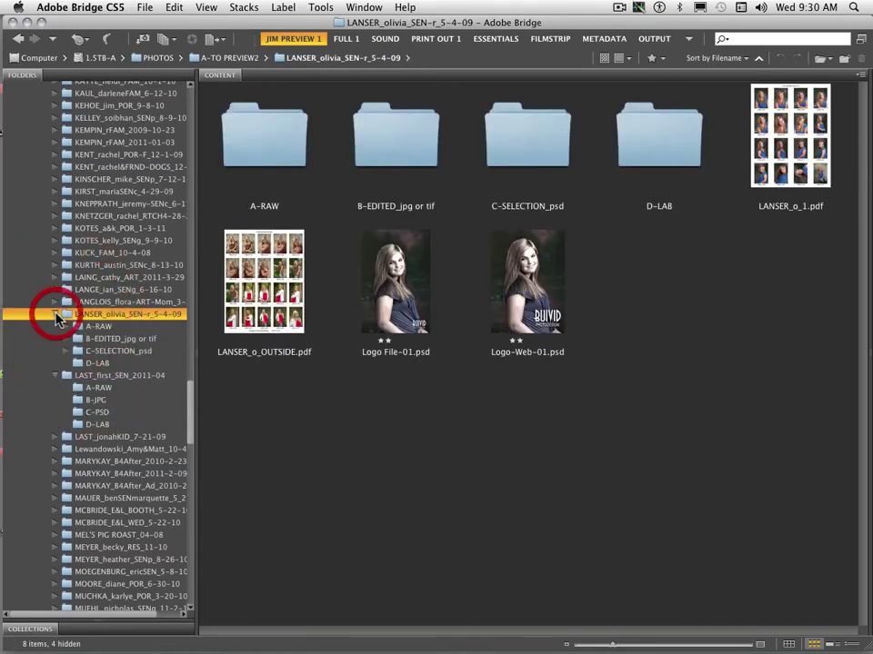
pyautogui.click(82, 328)
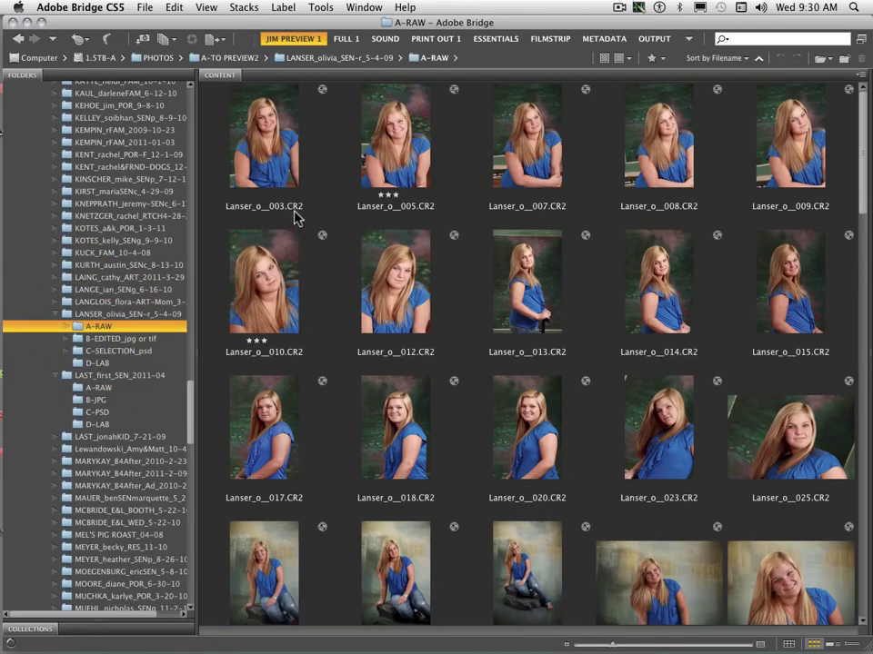
pyautogui.click(79, 339)
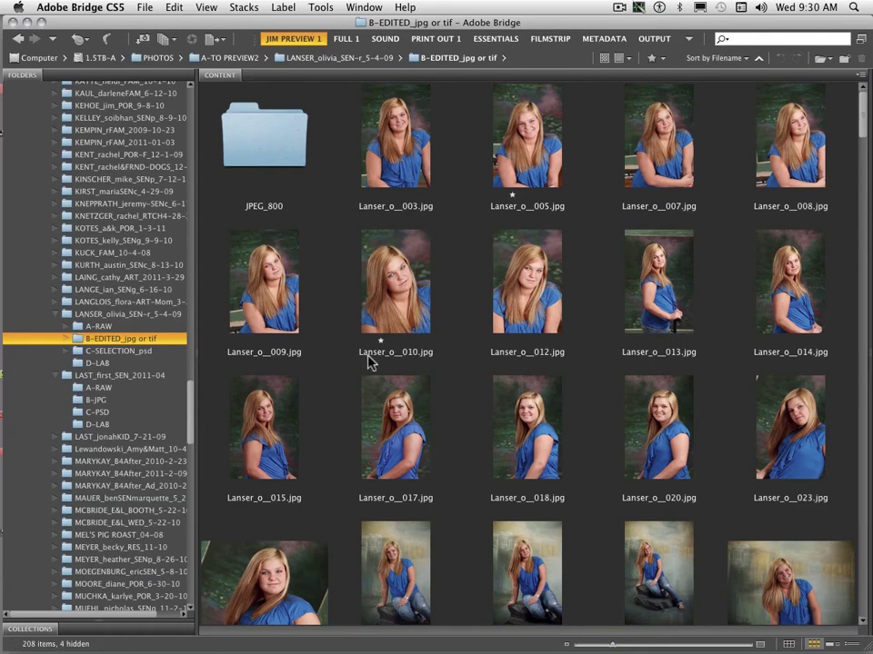
pyautogui.click(80, 352)
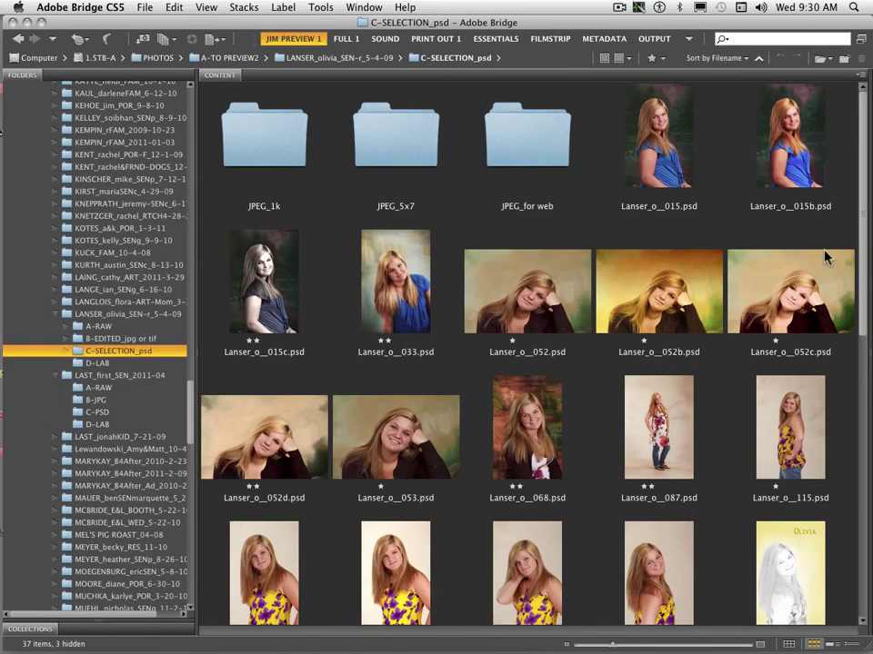
# Step: Check the earlier client's D-LAB JPEGs, collapse it, and open another client's folder
pyautogui.moveTo(859, 227); pyautogui.dragTo(857, 477)
pyautogui.scroll(15, 857, 478)
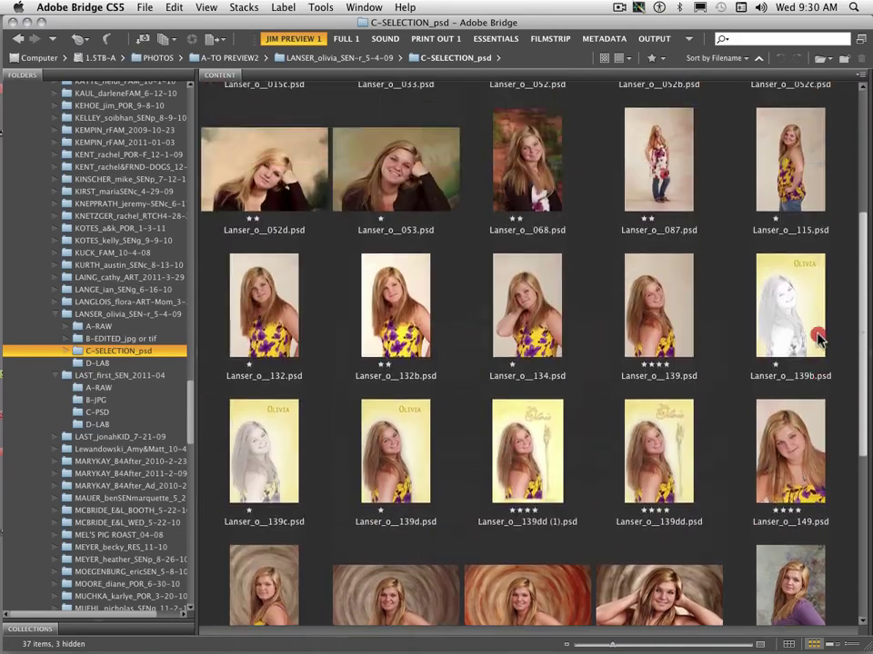
pyautogui.click(715, 133)
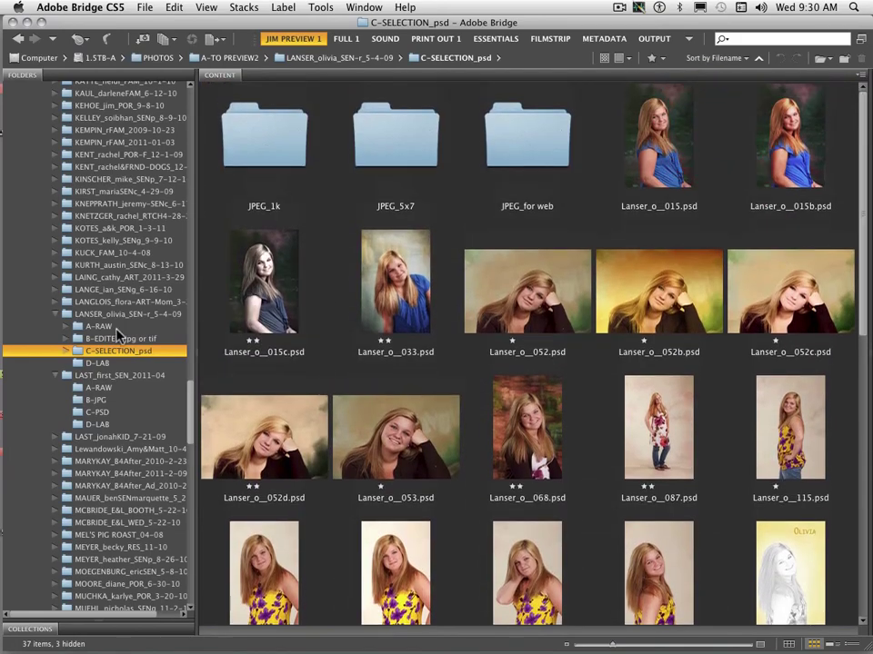
pyautogui.click(78, 365)
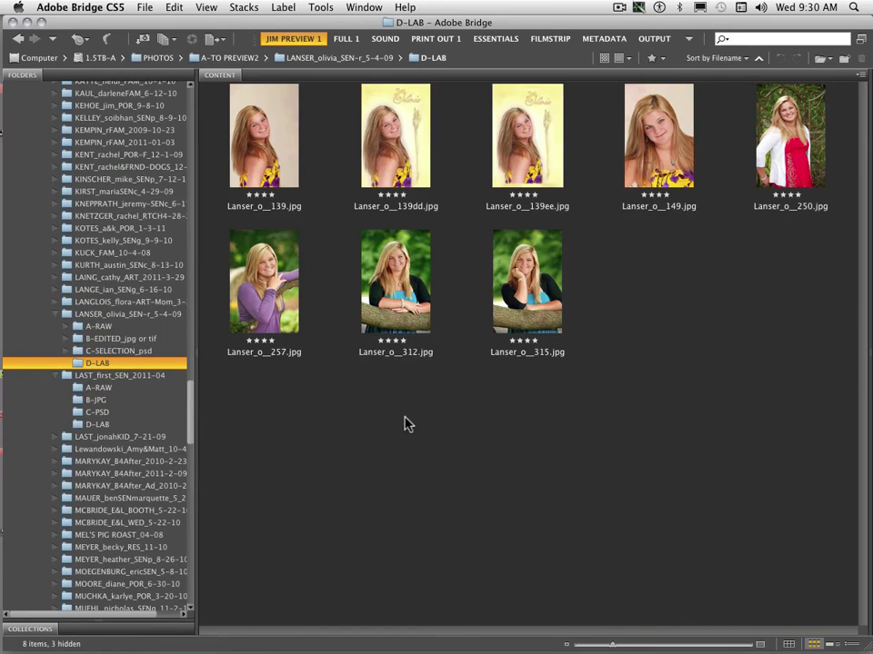
pyautogui.click(55, 314)
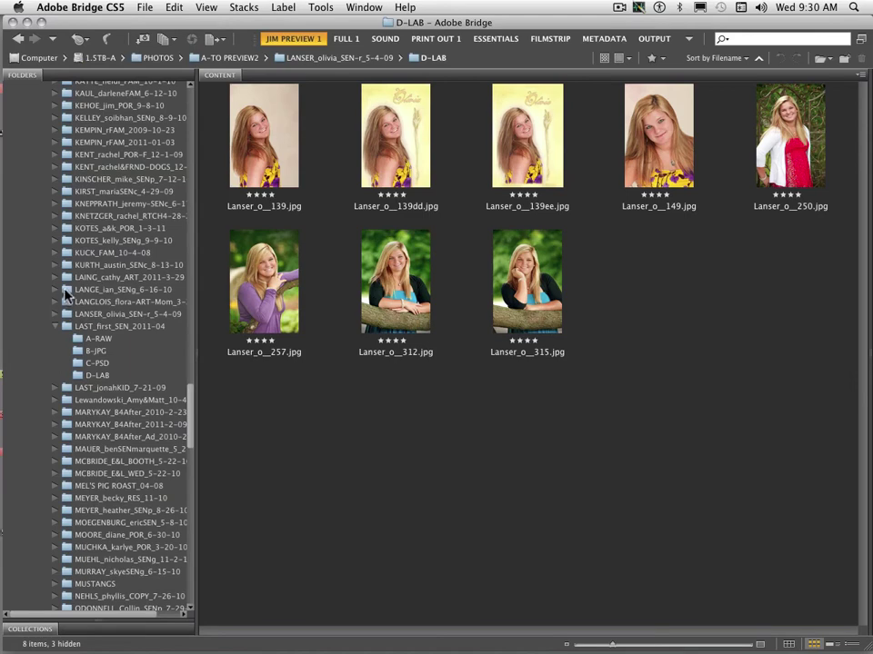
pyautogui.click(64, 290)
# Step: Open the gown-shoot client's folder and its A-RAW subfolder of 191 CR2 files
pyautogui.click(56, 290)
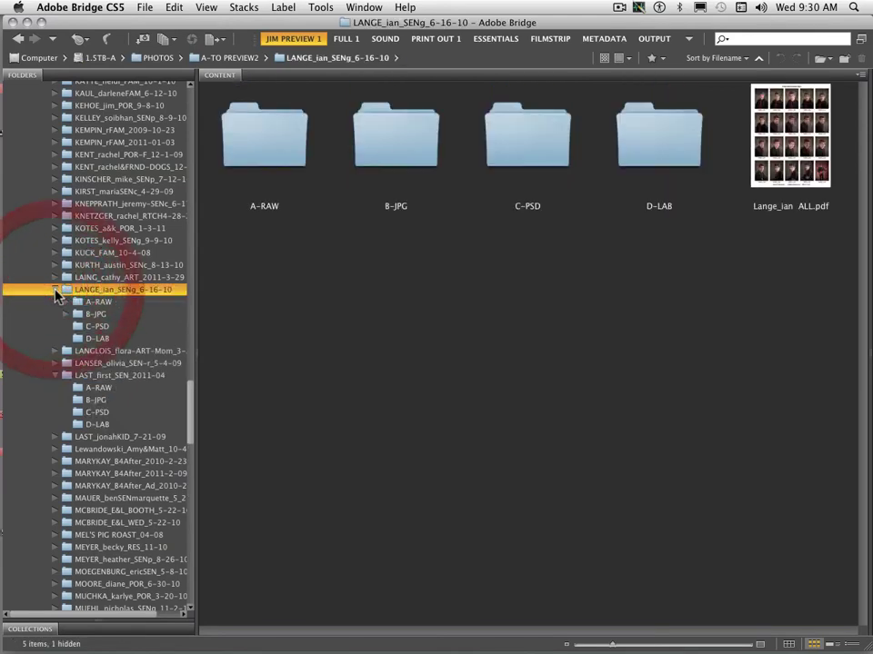
pyautogui.click(56, 290)
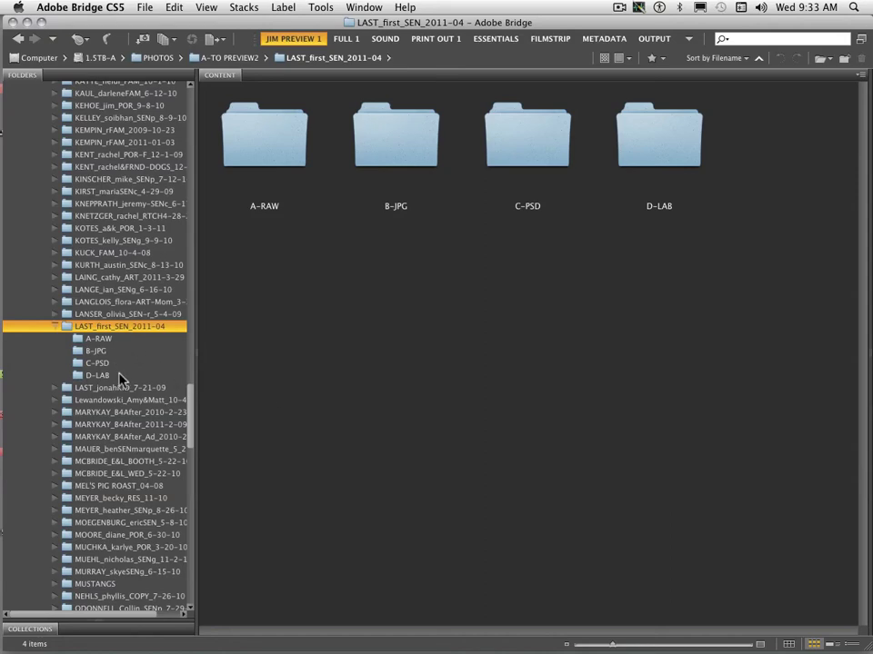
pyautogui.click(55, 326)
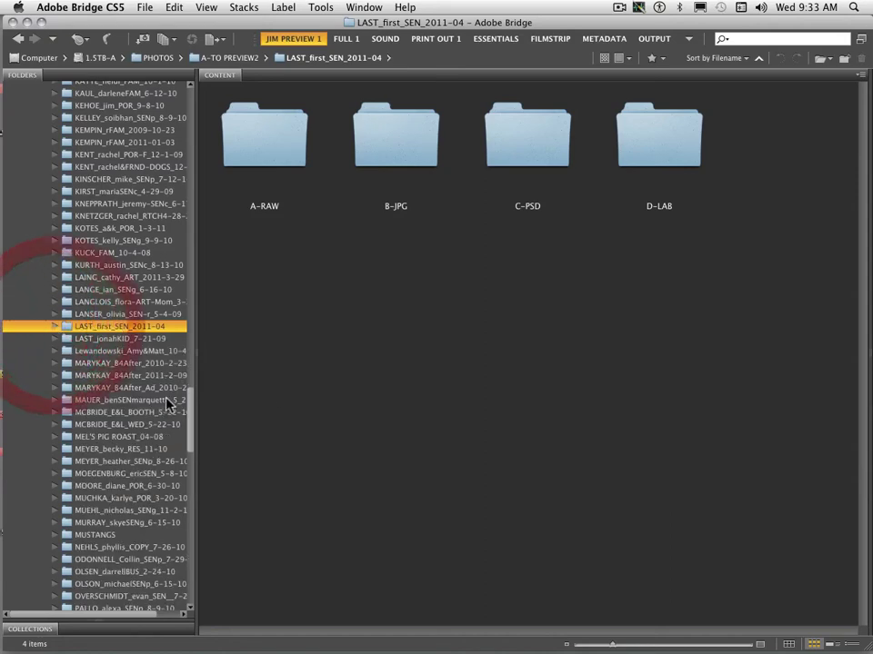
pyautogui.moveTo(191, 399); pyautogui.dragTo(191, 544)
pyautogui.click(69, 312)
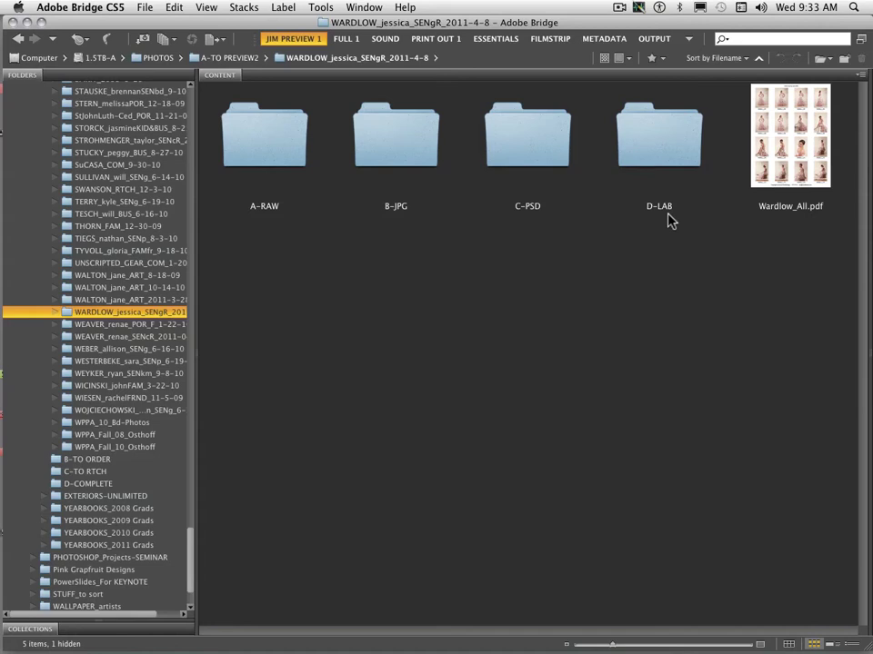
pyautogui.click(775, 146)
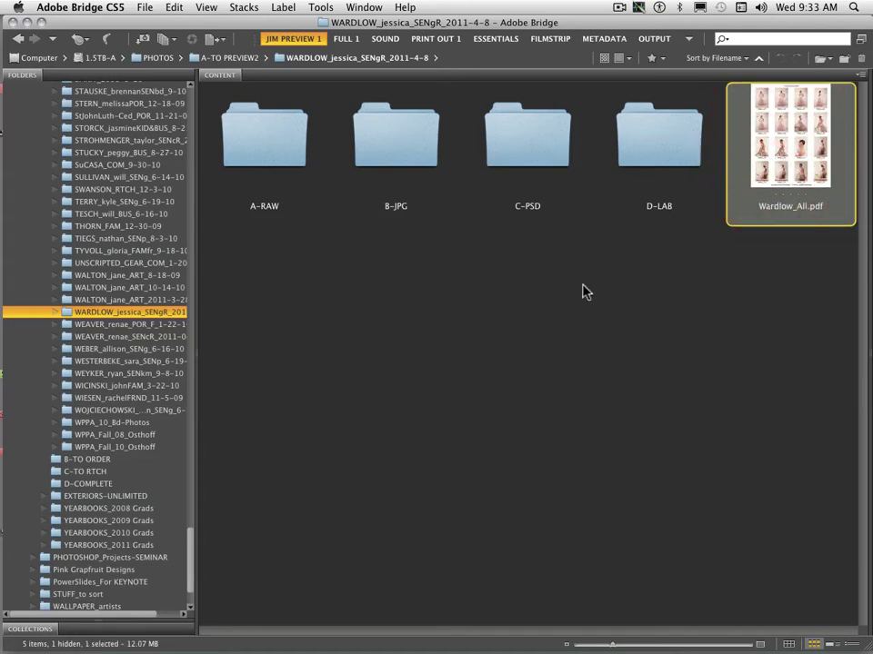
pyautogui.click(55, 313)
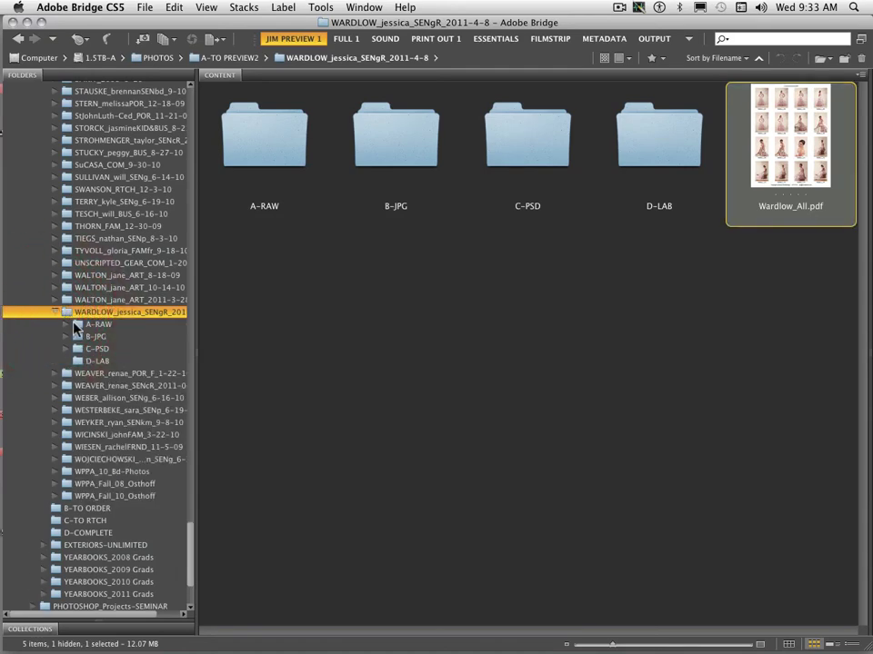
pyautogui.click(76, 325)
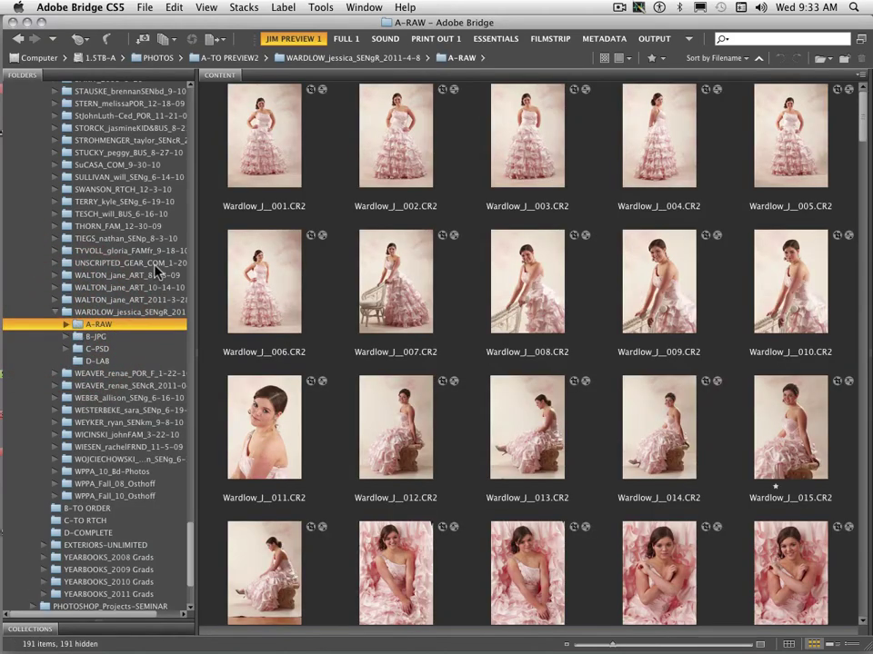
pyautogui.moveTo(195, 235); pyautogui.dragTo(147, 240)
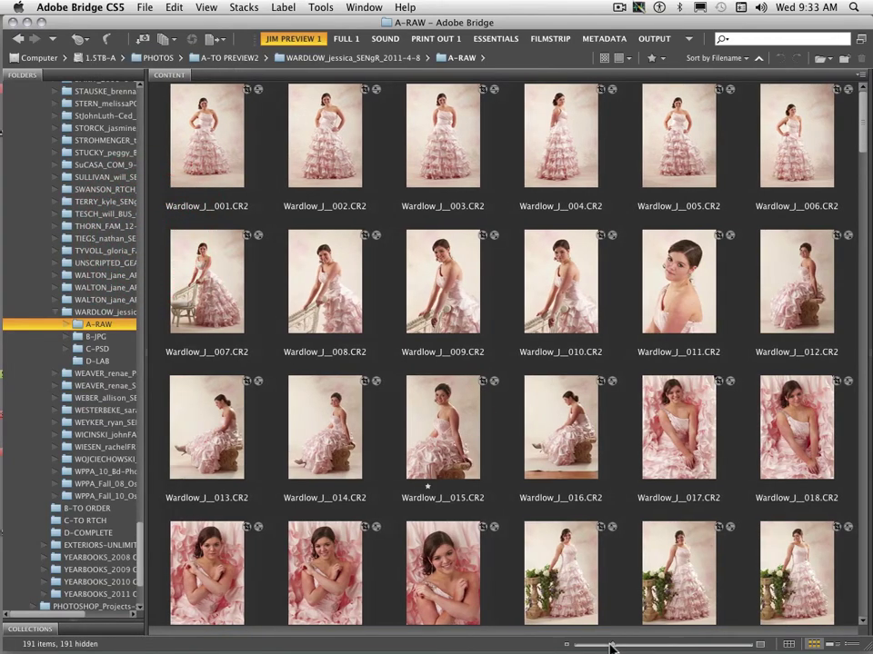
# Step: Resize the thumbnails and folder pane for a four-column grid, then select the first raw photo
pyautogui.moveTo(614, 647)
pyautogui.mouseDown()
pyautogui.moveTo(581, 649)
pyautogui.moveTo(618, 647)
pyautogui.mouseUp()
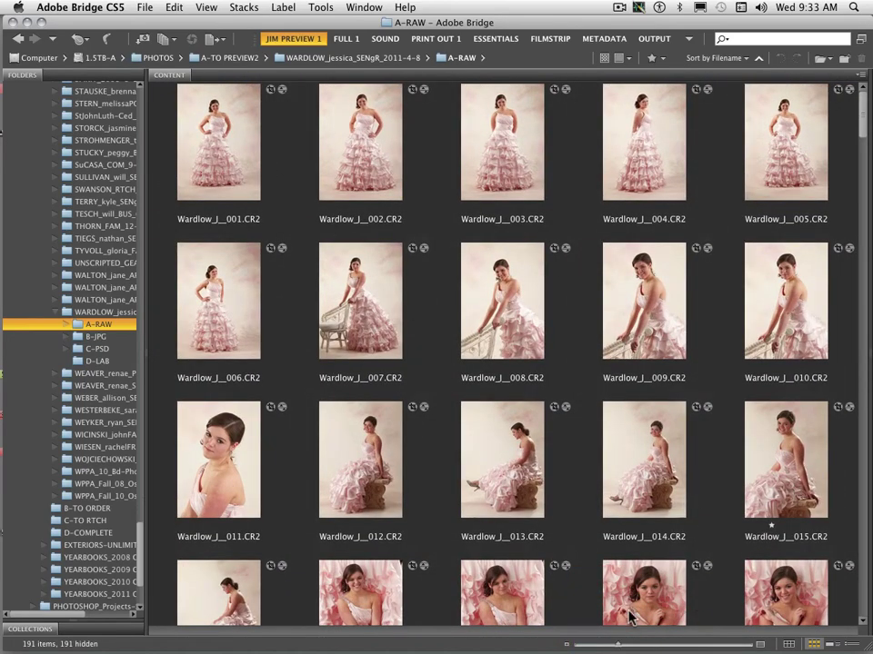
pyautogui.moveTo(617, 648); pyautogui.dragTo(636, 646)
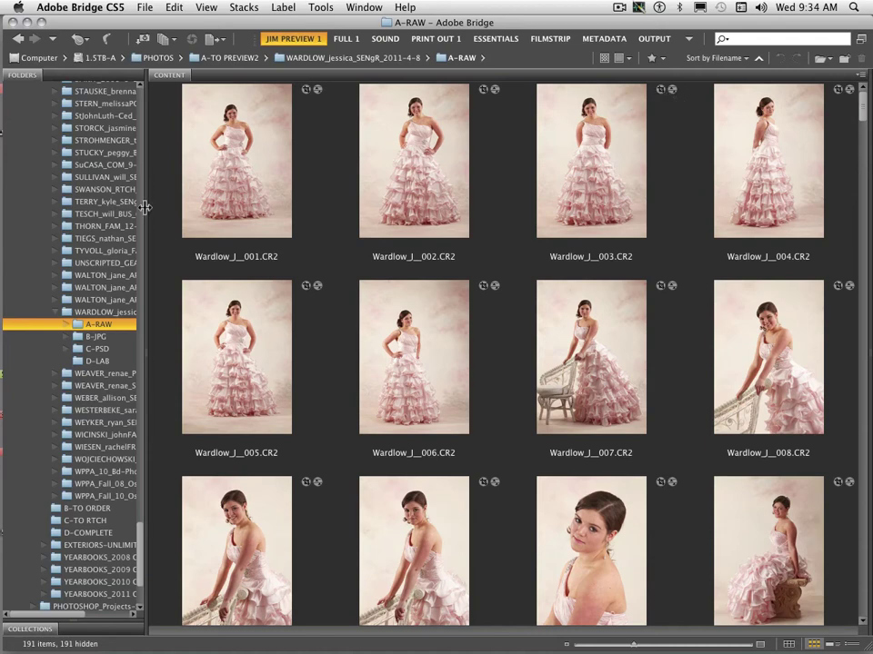
pyautogui.moveTo(145, 210); pyautogui.dragTo(187, 215)
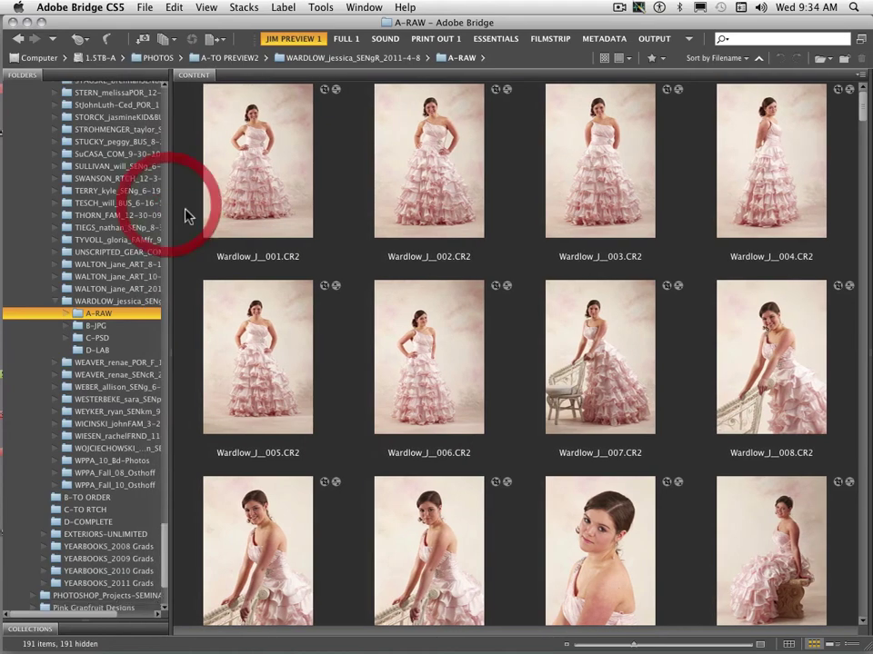
pyautogui.click(254, 185)
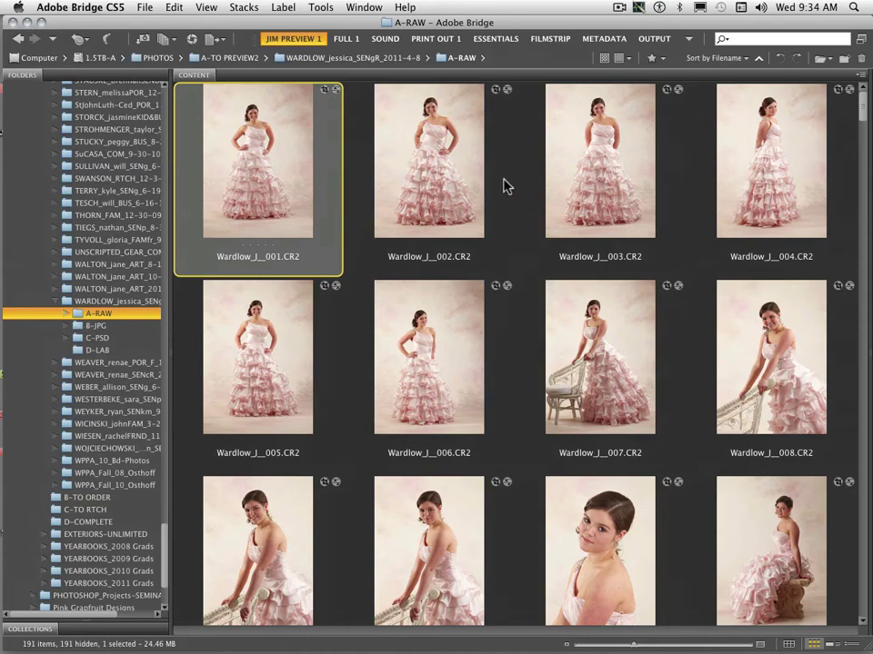
# Step: Select all 191 raw photos and send them to Photoshop's Image Processor
pyautogui.press('super+a')
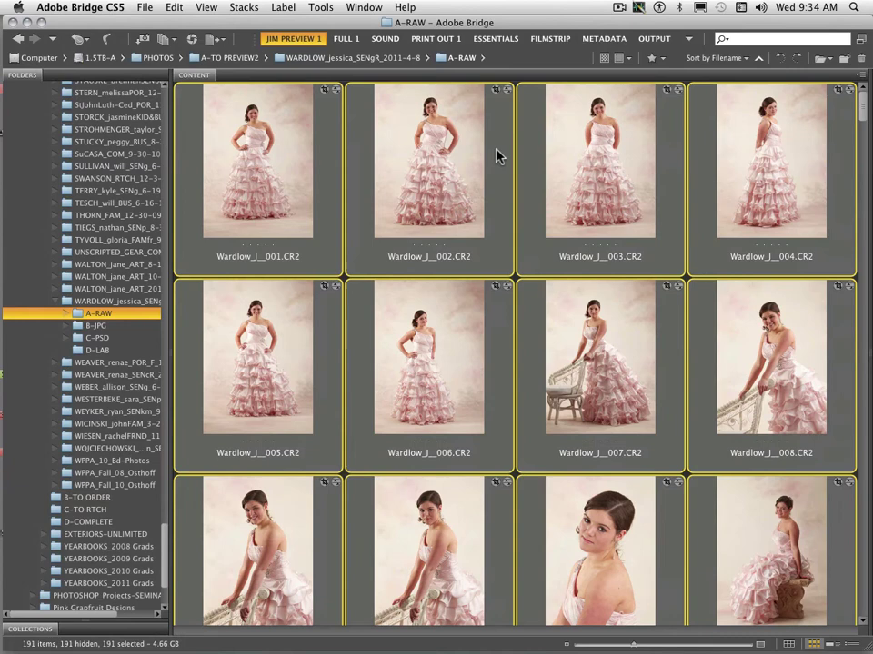
pyautogui.click(323, 7)
pyautogui.moveTo(343, 172)
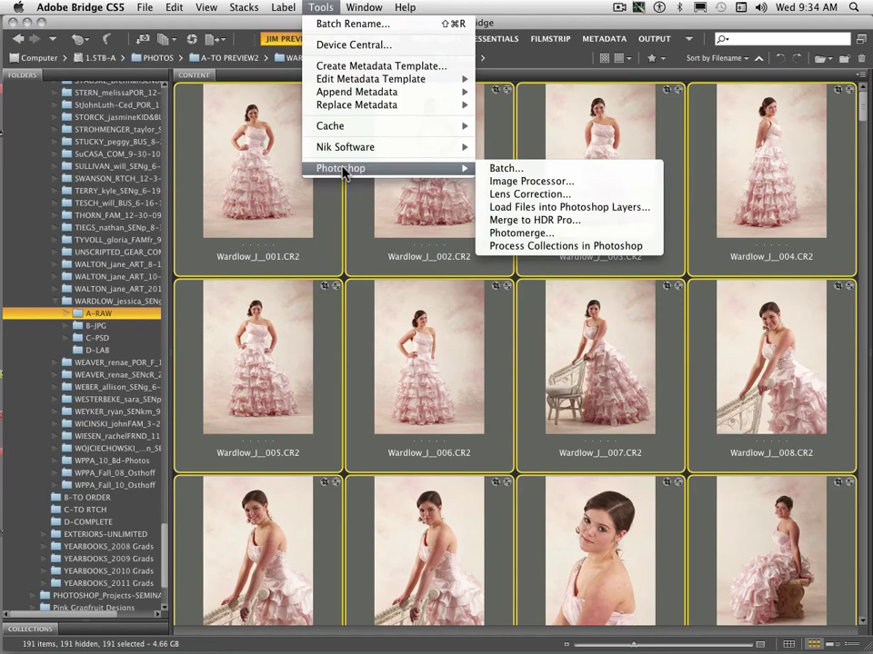
pyautogui.click(505, 181)
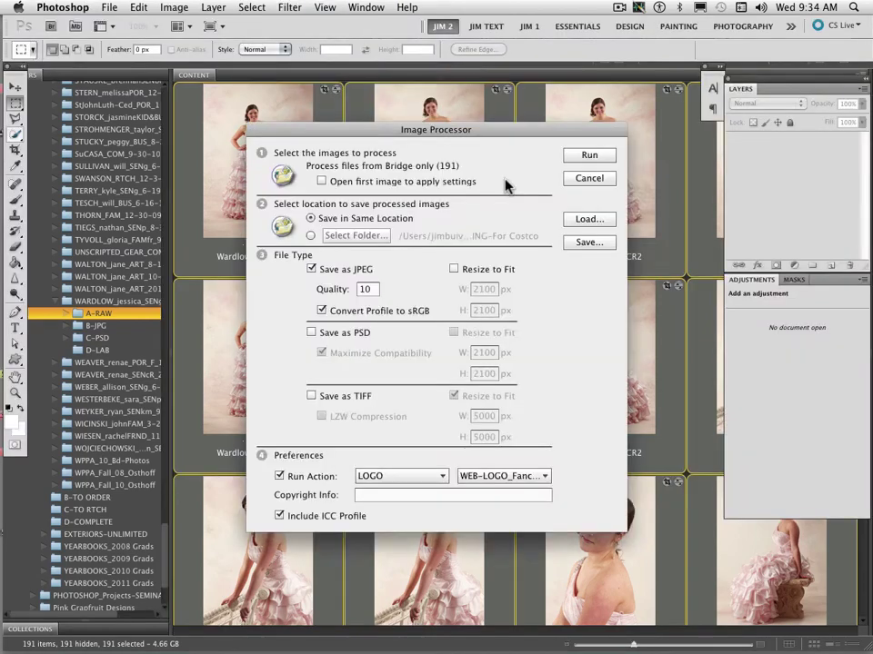
# Step: Turn off the LOGO action and settle on JPEG output after trying PSD and TIFF
pyautogui.click(279, 477)
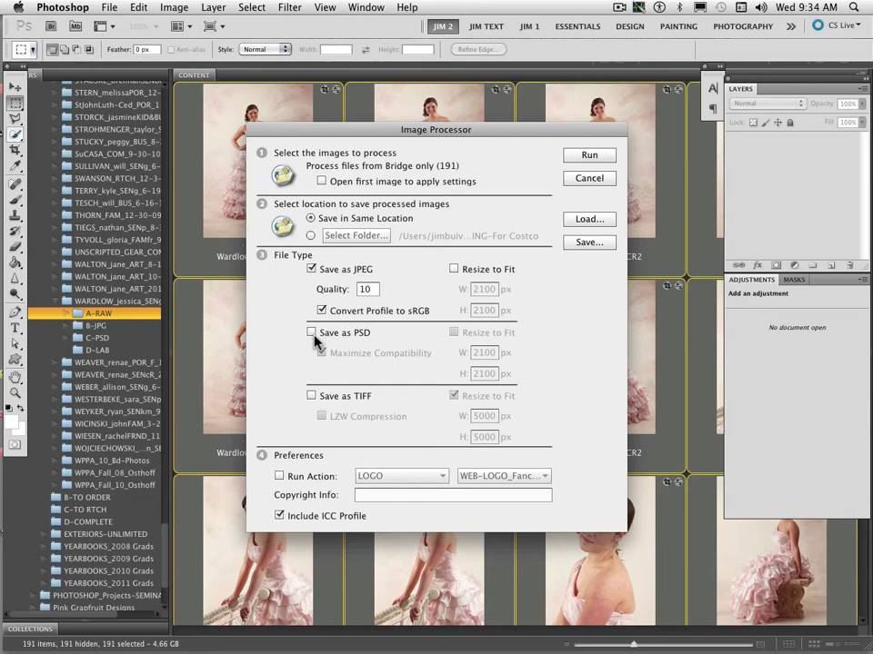
pyautogui.click(311, 269)
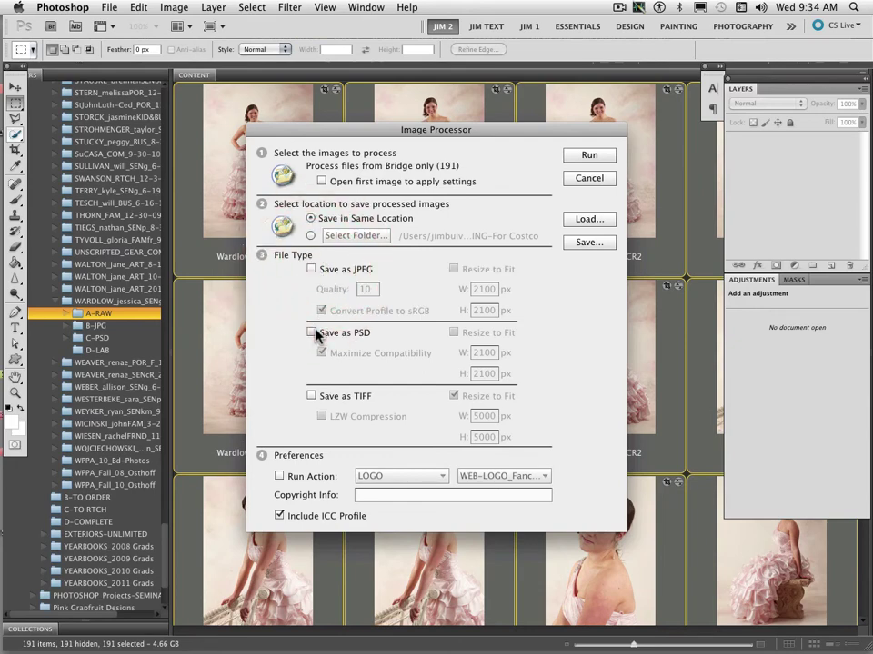
pyautogui.click(311, 332)
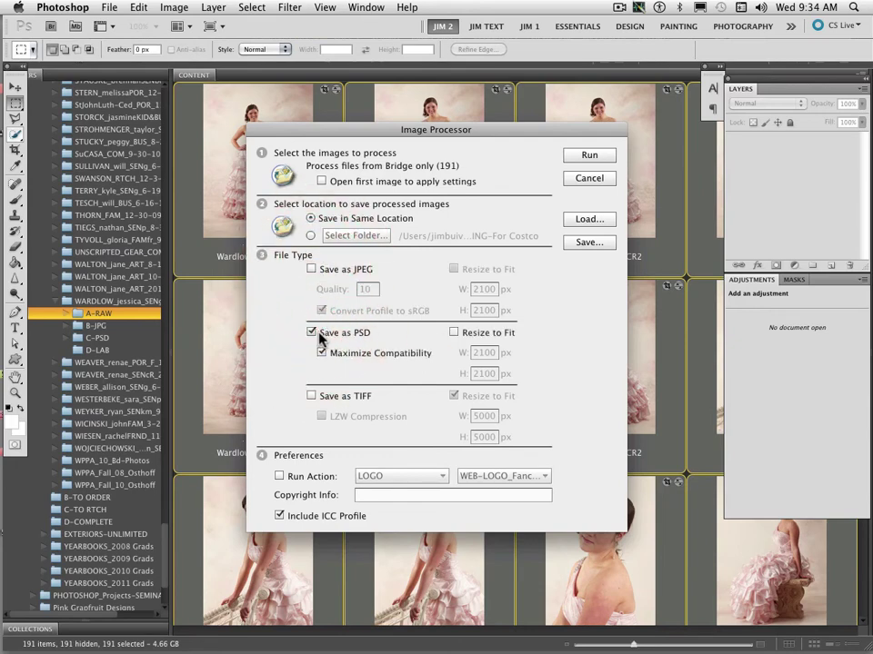
pyautogui.click(310, 333)
pyautogui.click(311, 397)
pyautogui.click(311, 396)
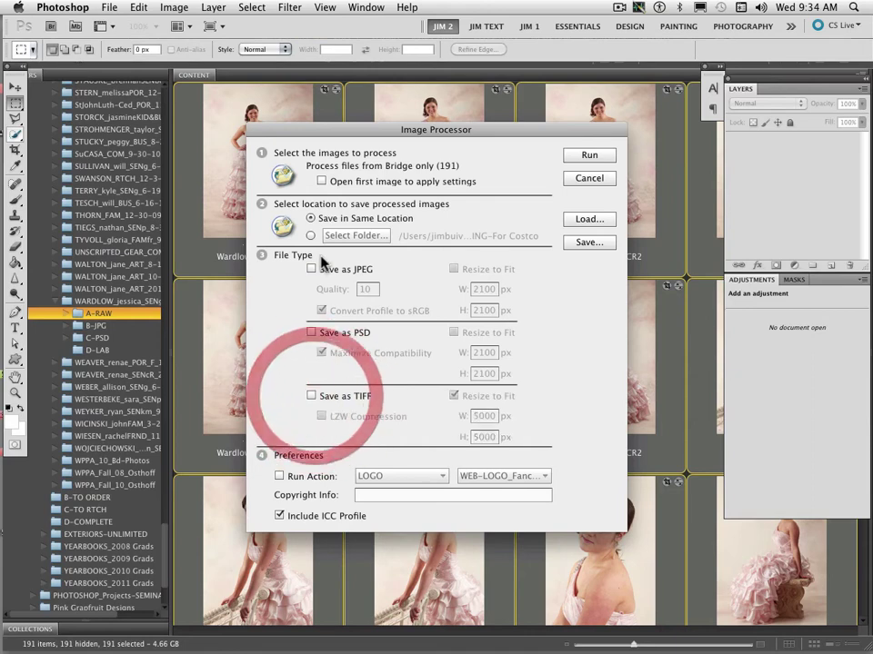
pyautogui.click(312, 269)
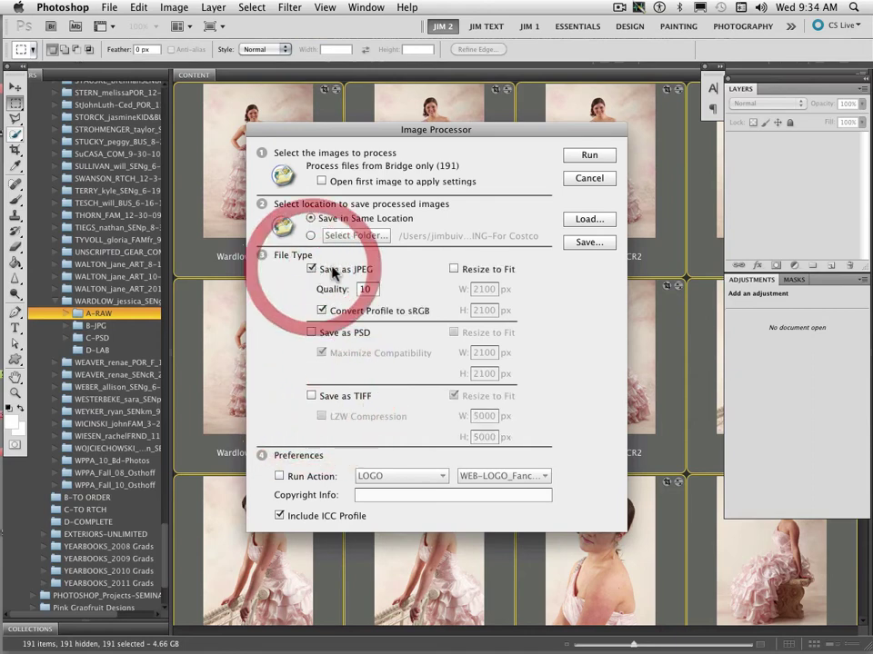
# Step: Turn on Resize to Fit so output images fit within 2100 × 2100 px
pyautogui.click(453, 270)
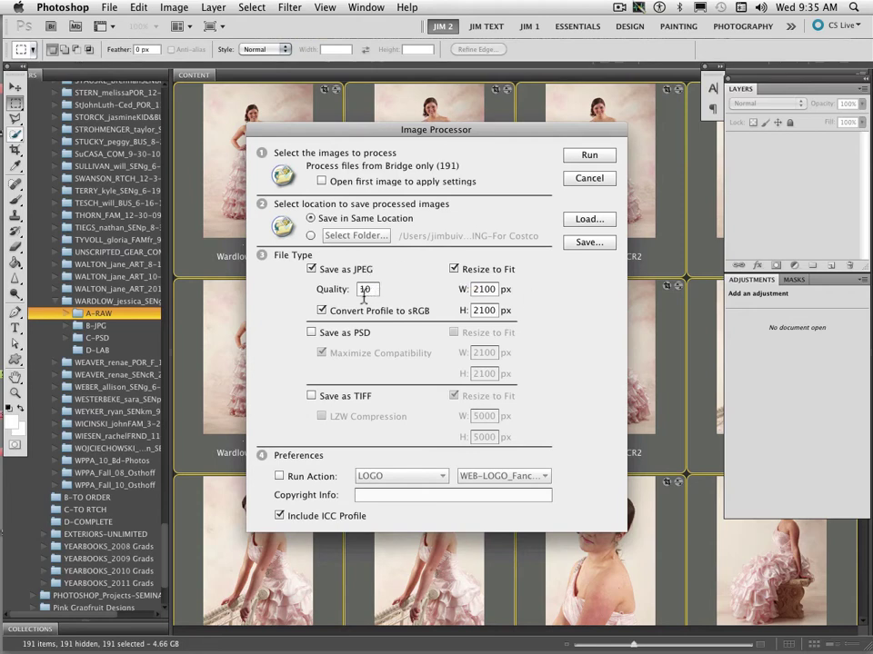
pyautogui.click(589, 179)
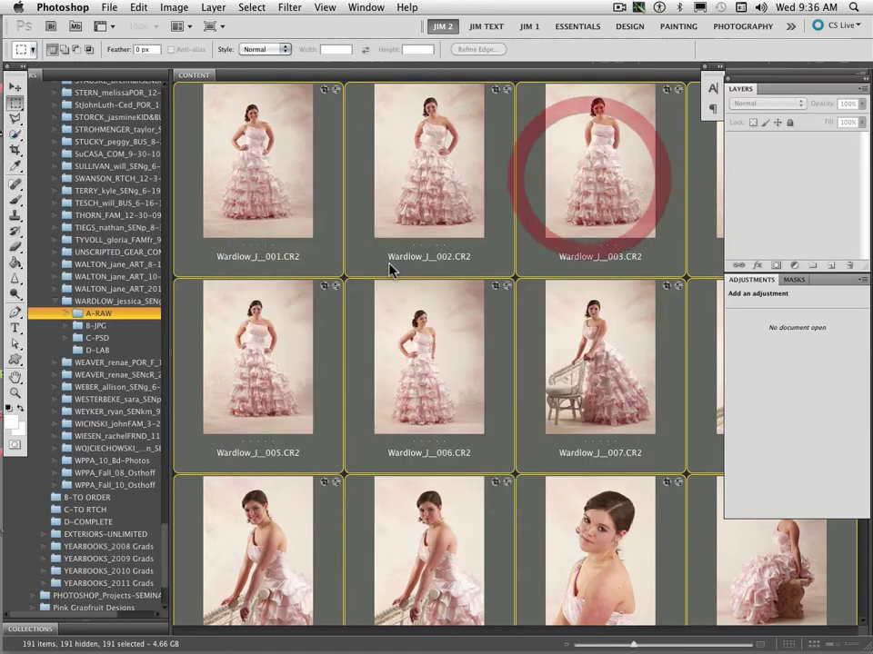
pyautogui.click(80, 332)
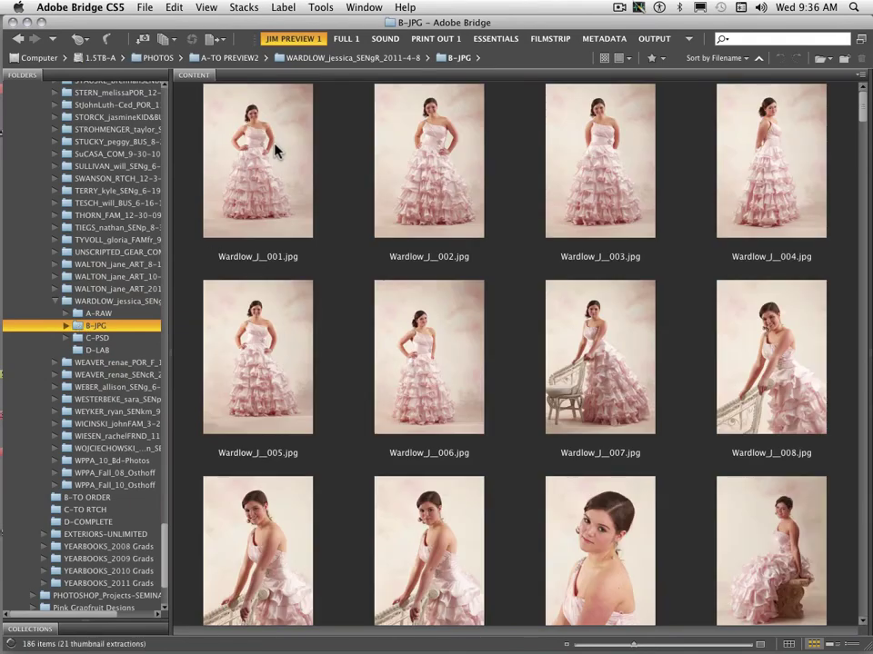
pyautogui.click(273, 147)
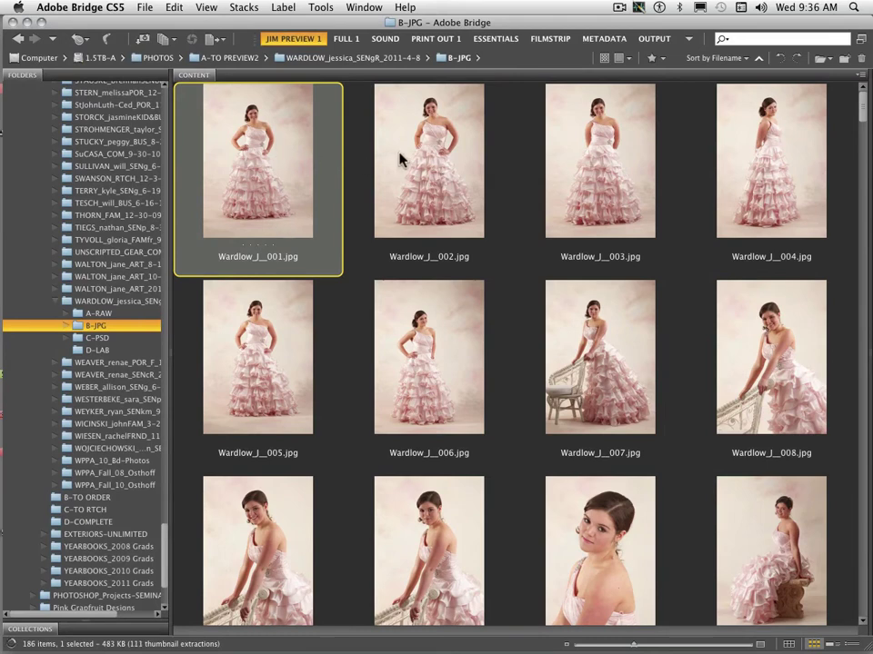
pyautogui.keyDown('shift'); pyautogui.click(743, 359); pyautogui.keyUp('shift')
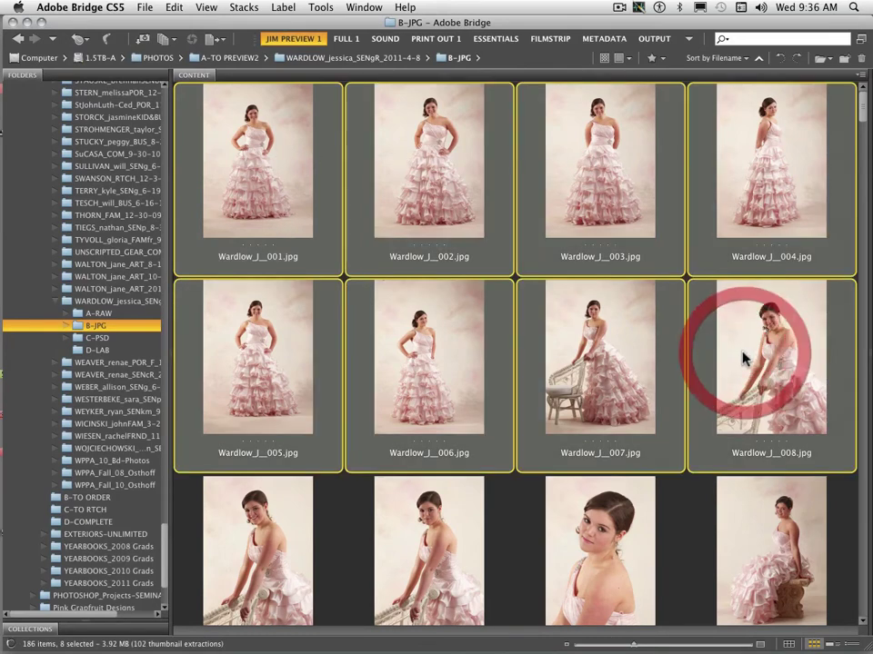
# Step: Open the eight selected shots in Review Mode and step through them
pyautogui.click(164, 42)
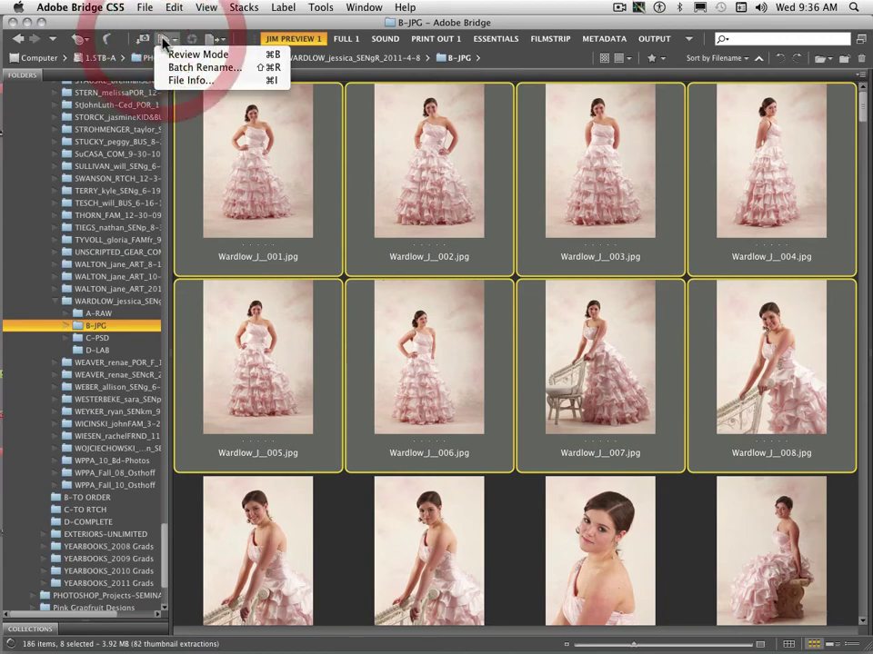
pyautogui.click(193, 55)
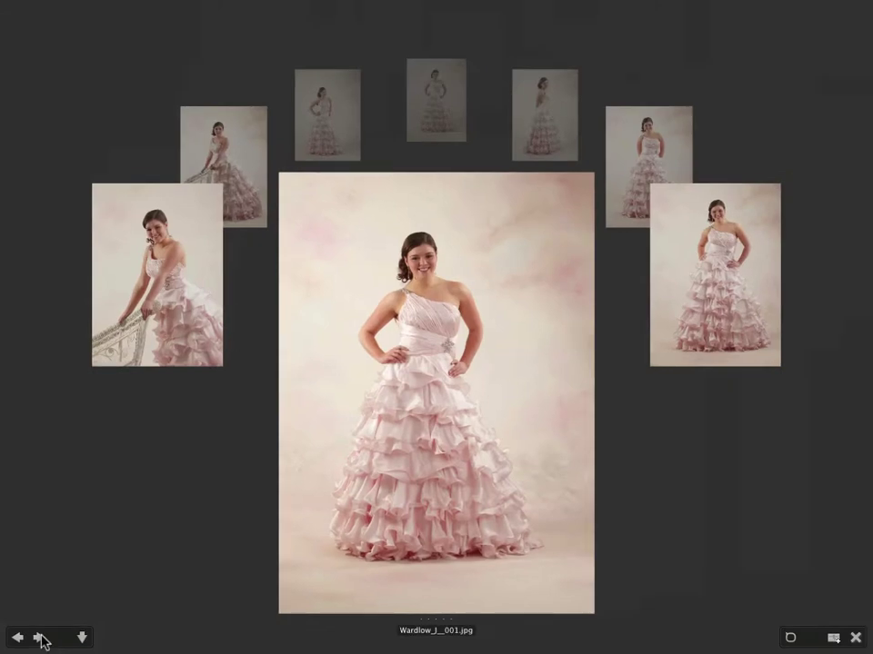
pyautogui.click(40, 641)
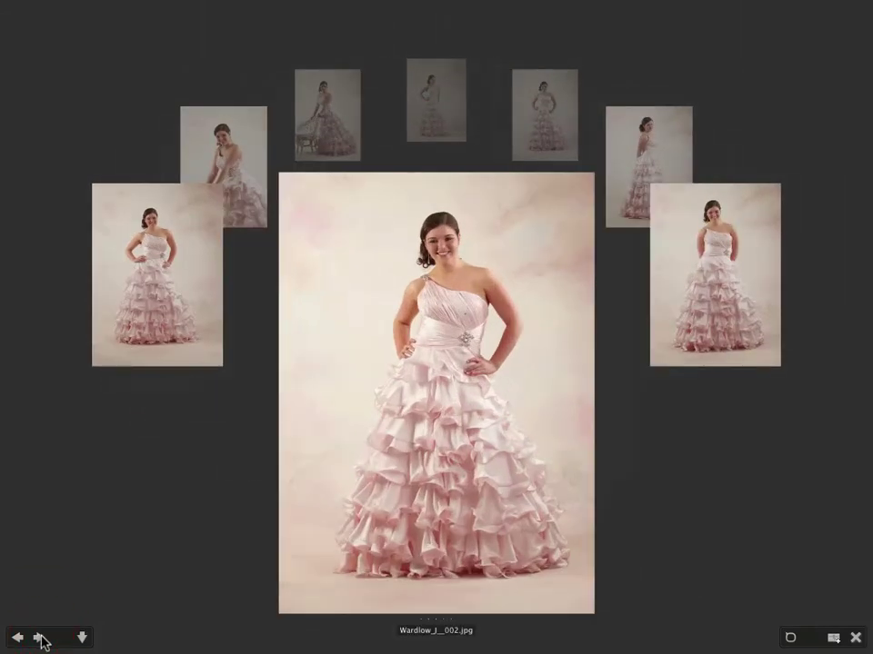
pyautogui.click(40, 641)
pyautogui.click(40, 641)
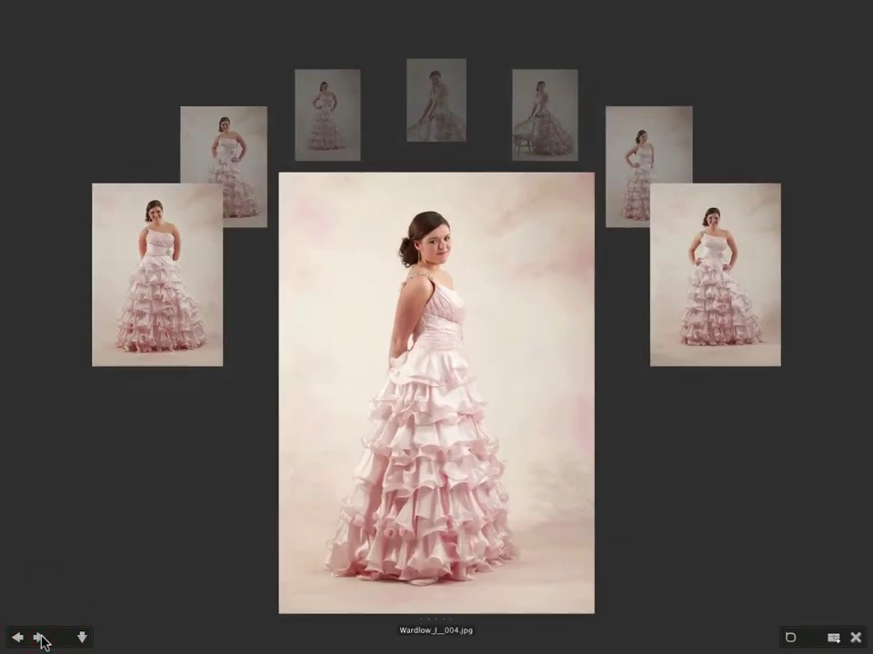
pyautogui.click(40, 640)
pyautogui.click(40, 641)
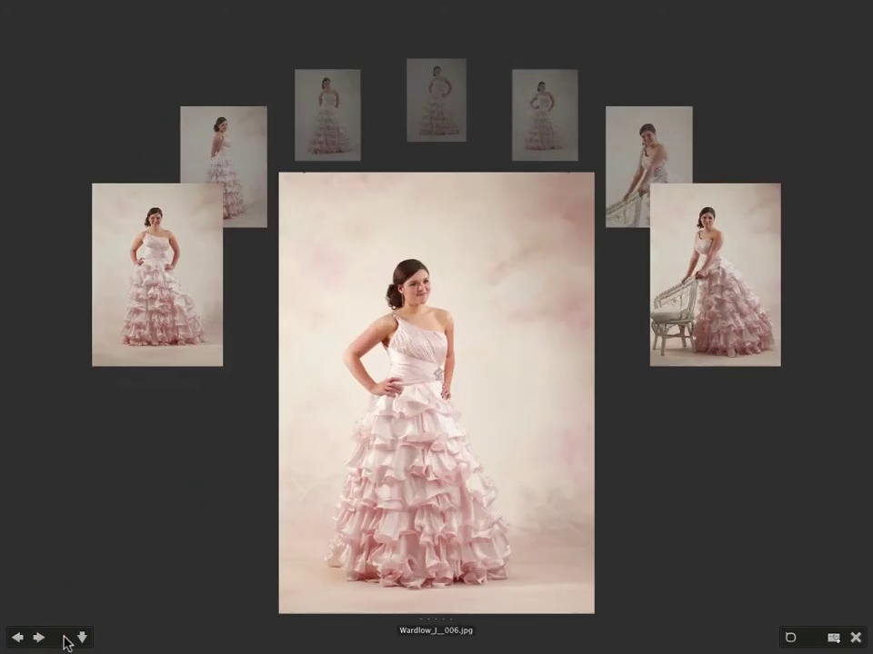
# Step: Drop shots 006 and 007 from the review set and return to the thumbnails
pyautogui.click(82, 639)
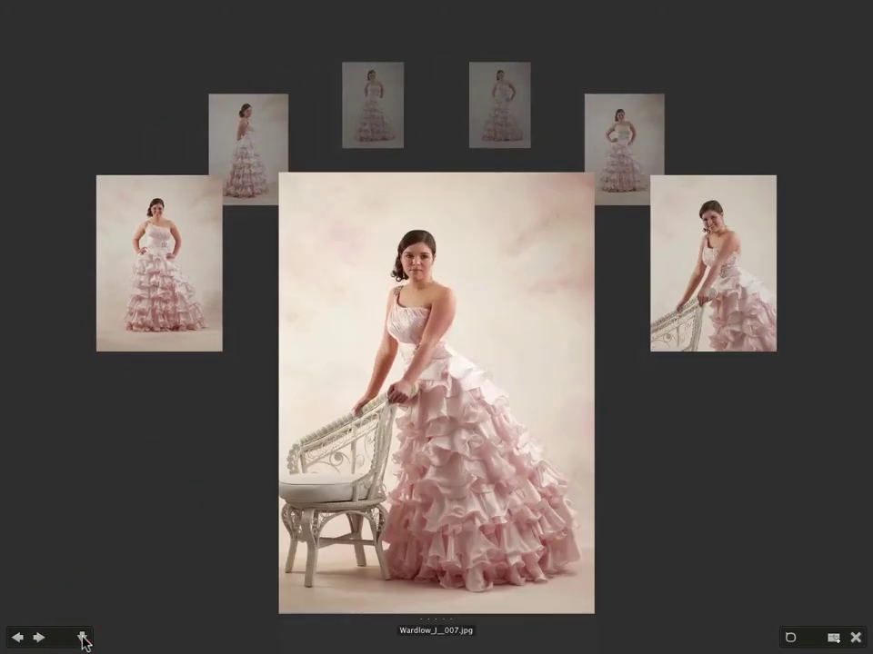
pyautogui.click(80, 639)
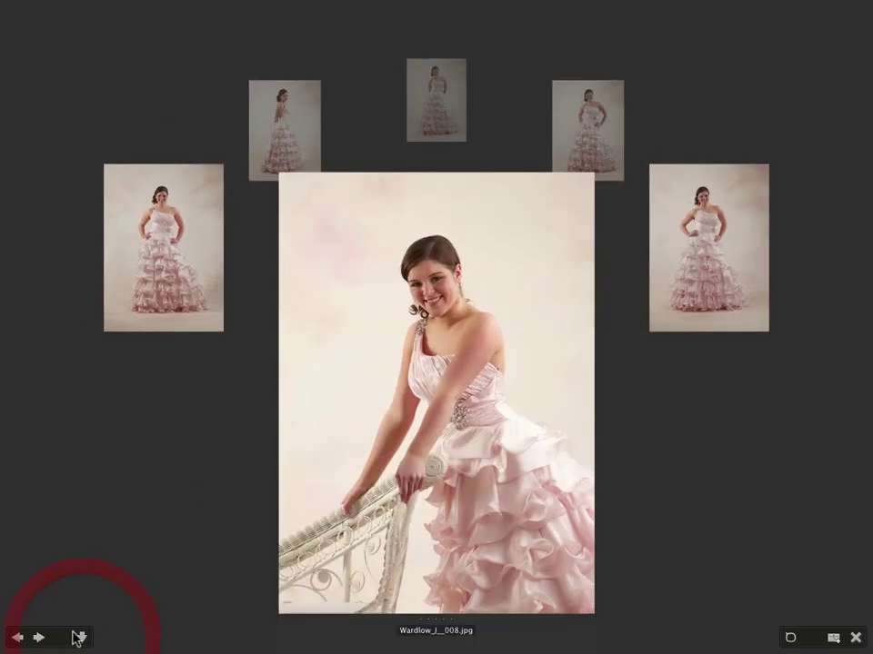
pyautogui.click(855, 638)
pyautogui.click(439, 381)
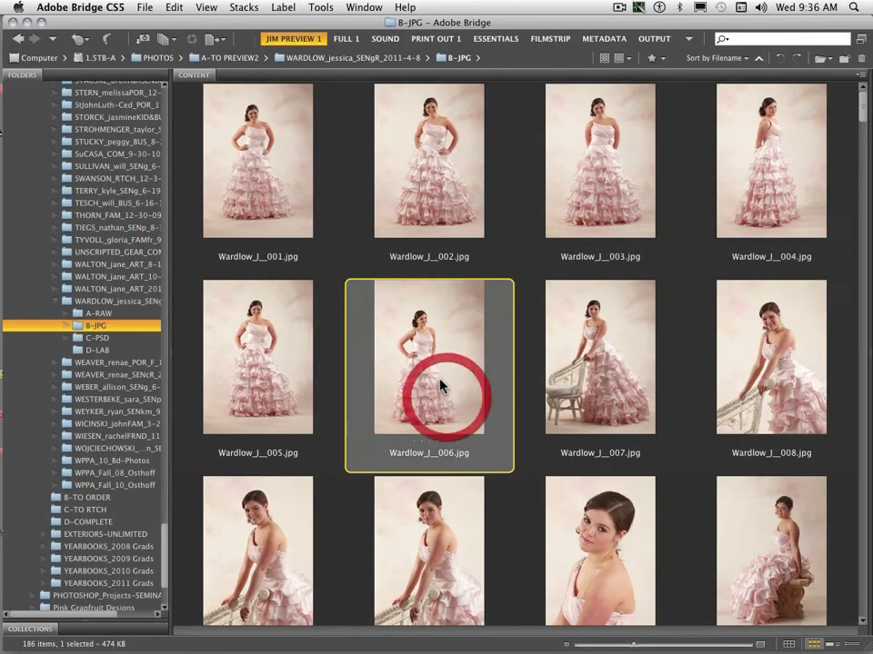
pyautogui.click(280, 195)
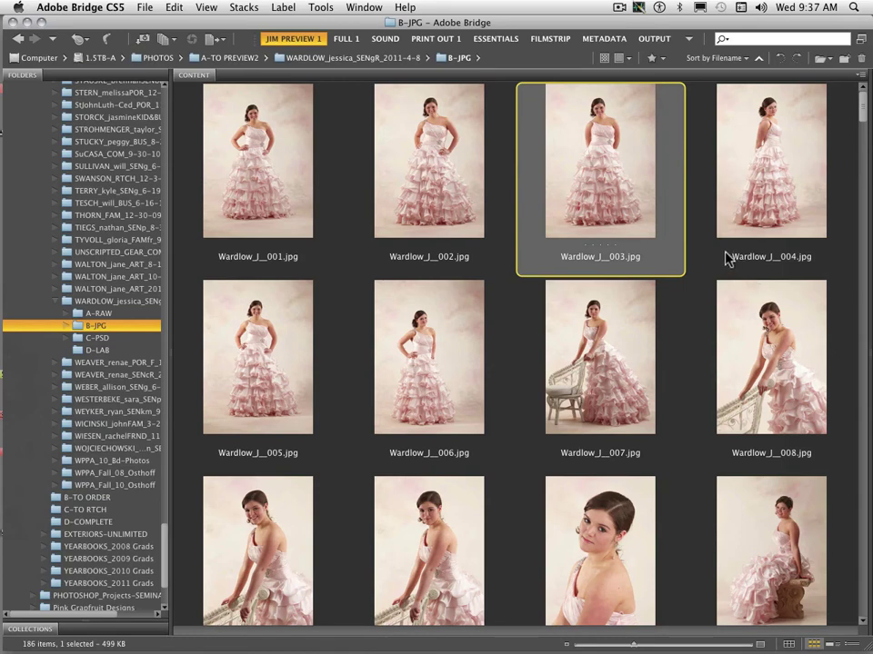
pyautogui.click(280, 175)
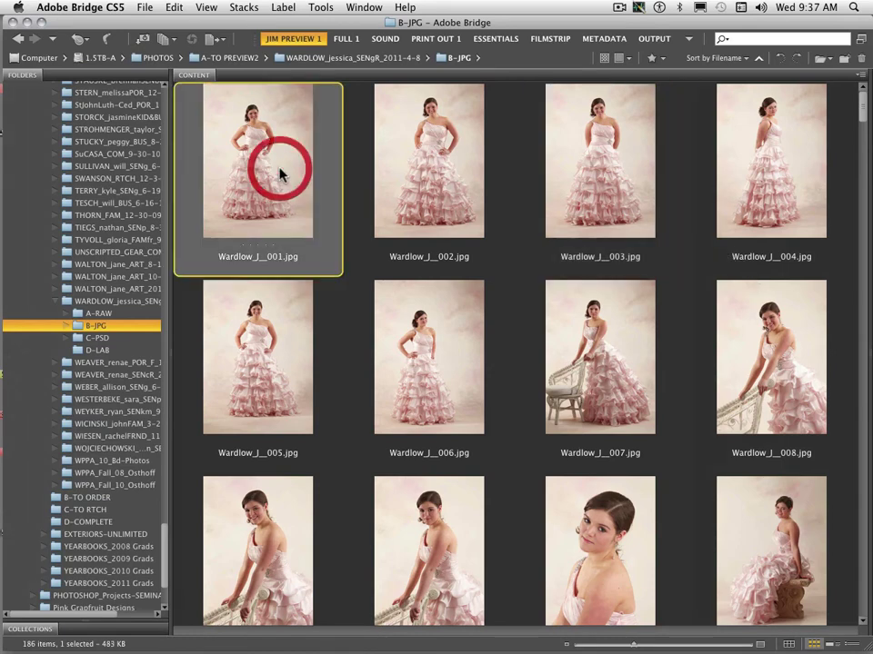
pyautogui.keyDown('shift'); pyautogui.click(442, 171); pyautogui.keyUp('shift')
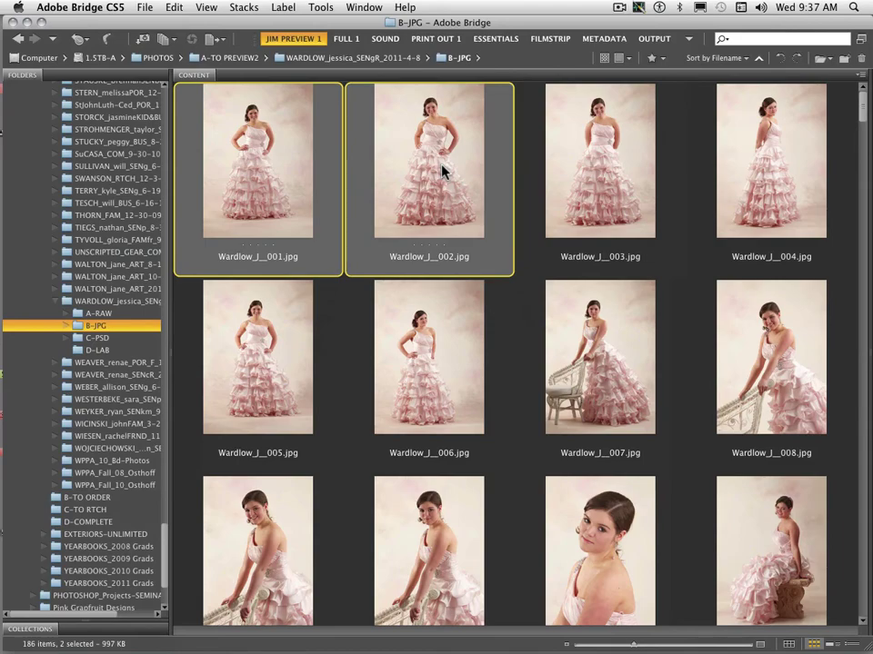
pyautogui.press('space')
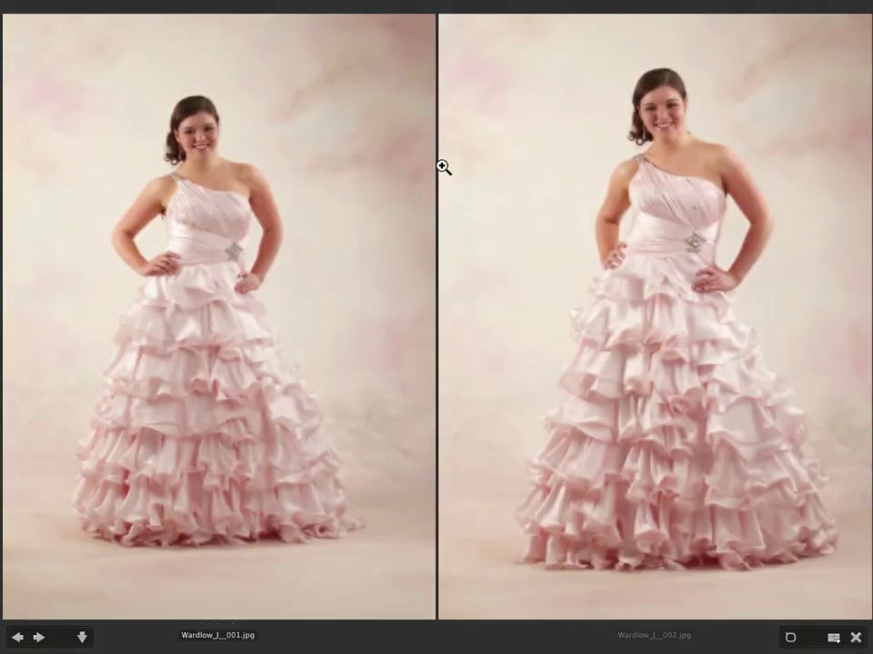
pyautogui.click(198, 136)
pyautogui.click(660, 114)
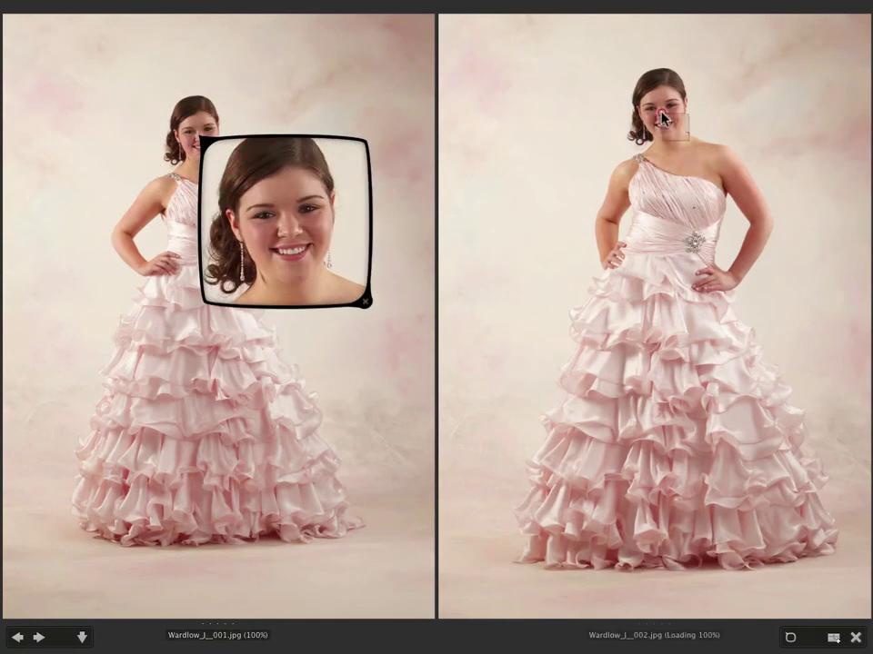
pyautogui.moveTo(733, 159)
pyautogui.mouseDown()
pyautogui.moveTo(747, 160)
pyautogui.moveTo(750, 171)
pyautogui.mouseUp()
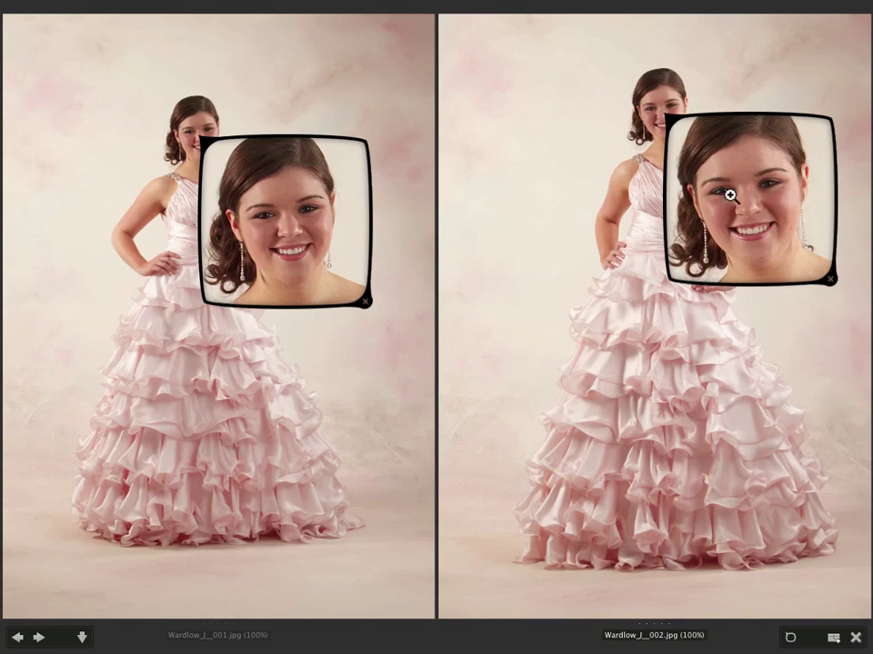
pyautogui.click(727, 195)
pyautogui.click(315, 197)
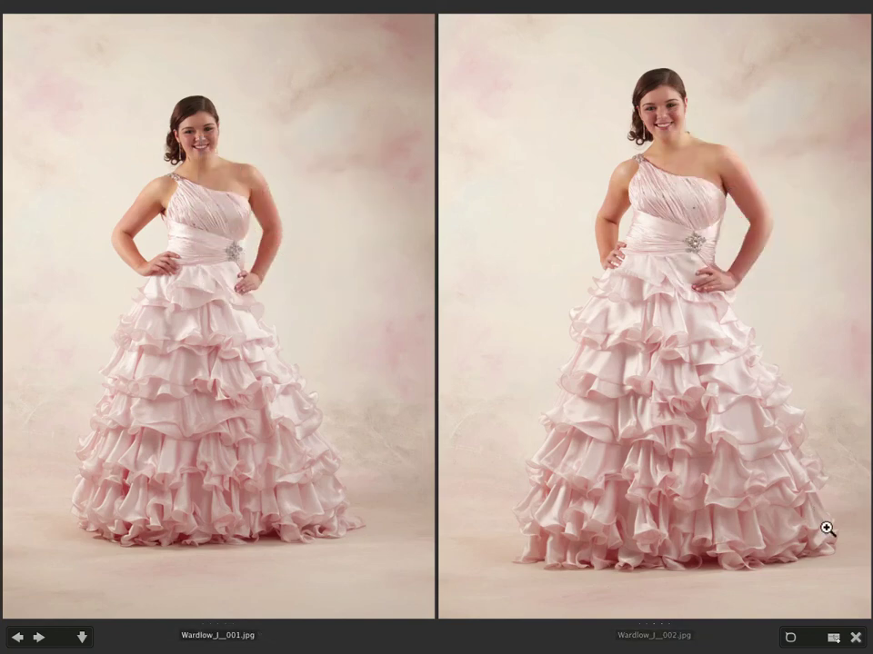
pyautogui.click(853, 637)
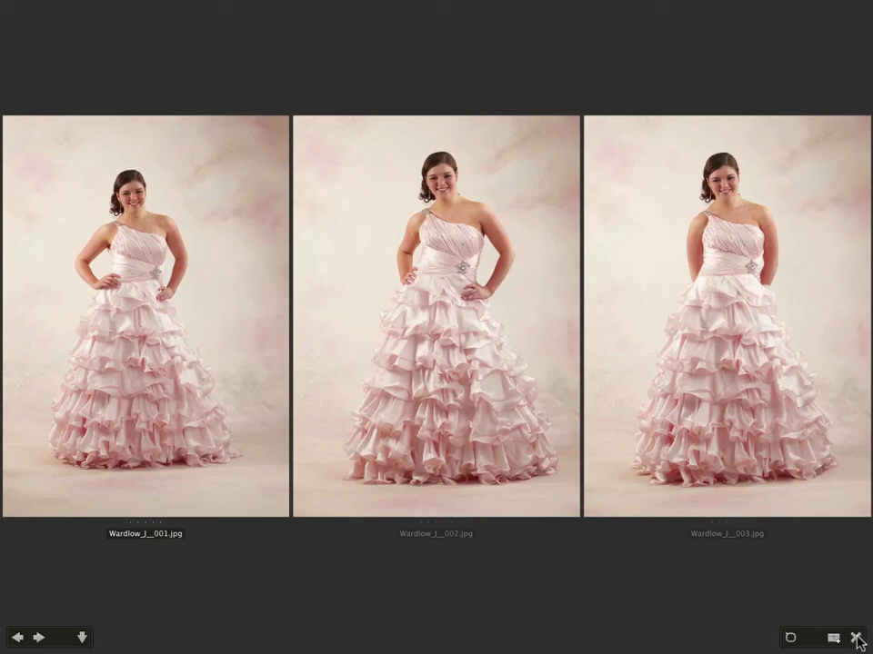
pyautogui.click(857, 640)
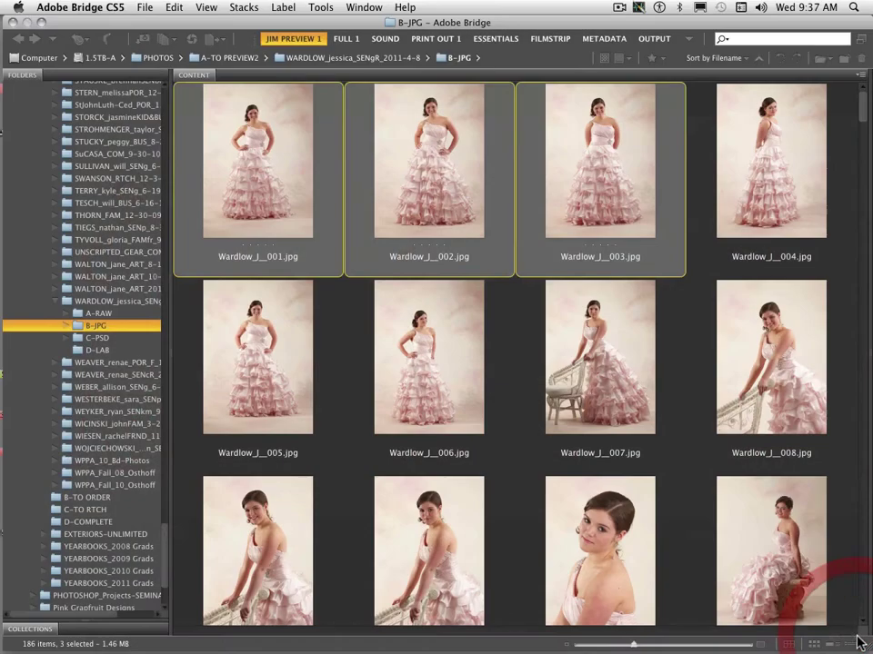
# Step: Deselect all the Wardlow thumbnails and open the client's C-PSD folder
pyautogui.click(548, 309)
pyautogui.click(228, 133)
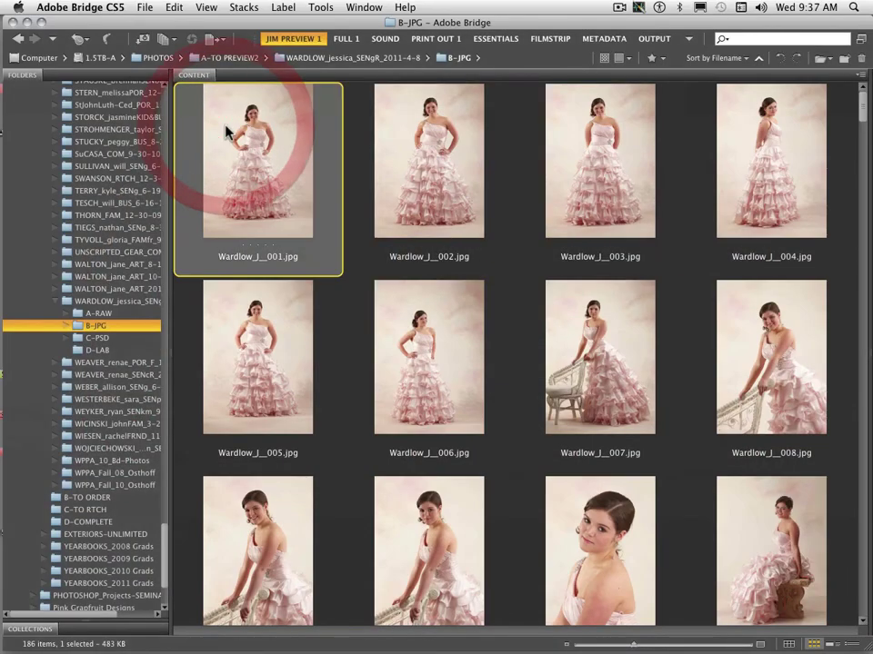
pyautogui.press('super+shift+a')
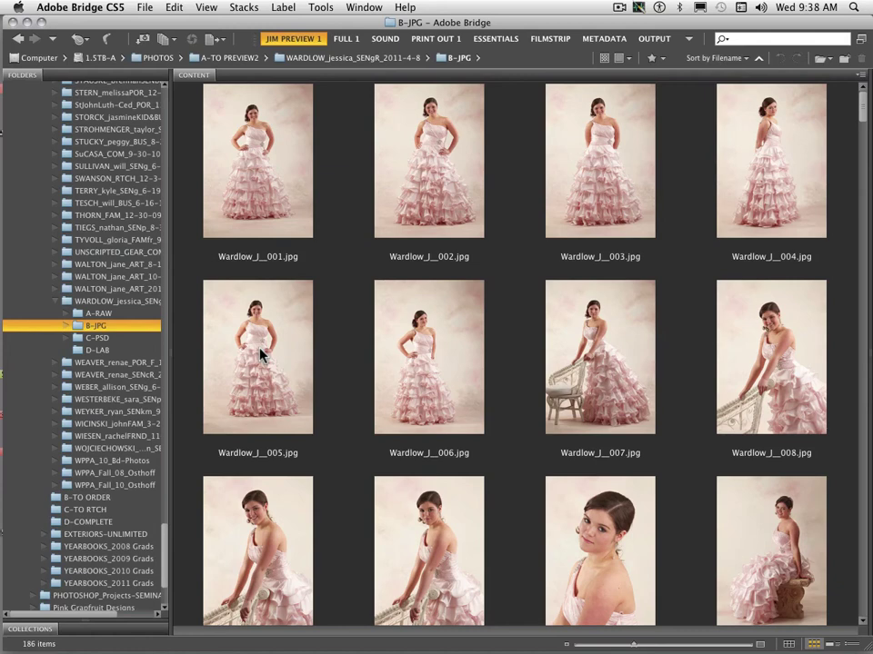
pyautogui.click(80, 339)
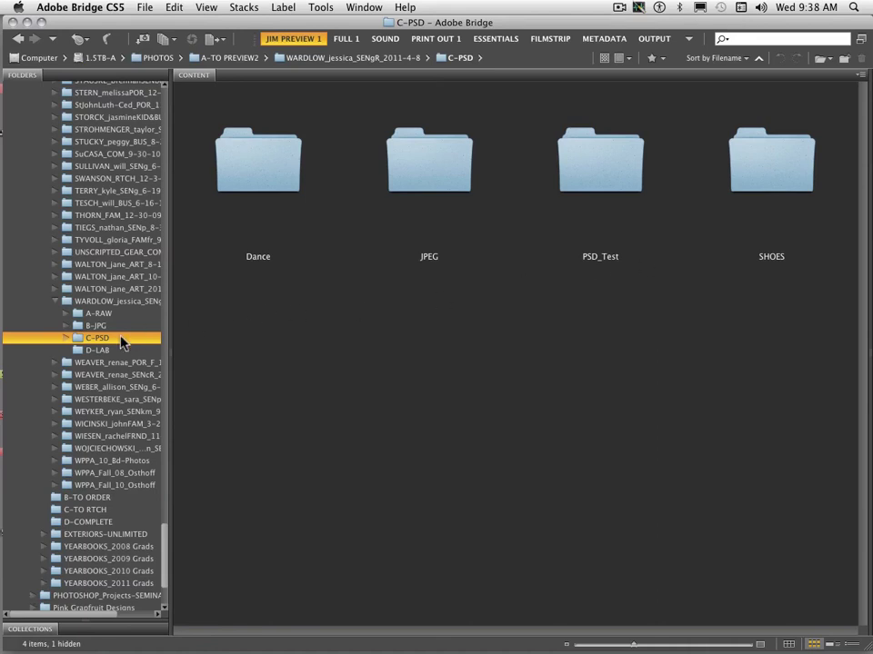
# Step: Expand C-PSD, show the Dance folder and preview IMG_9524ss_5x7.jpg large
pyautogui.click(69, 340)
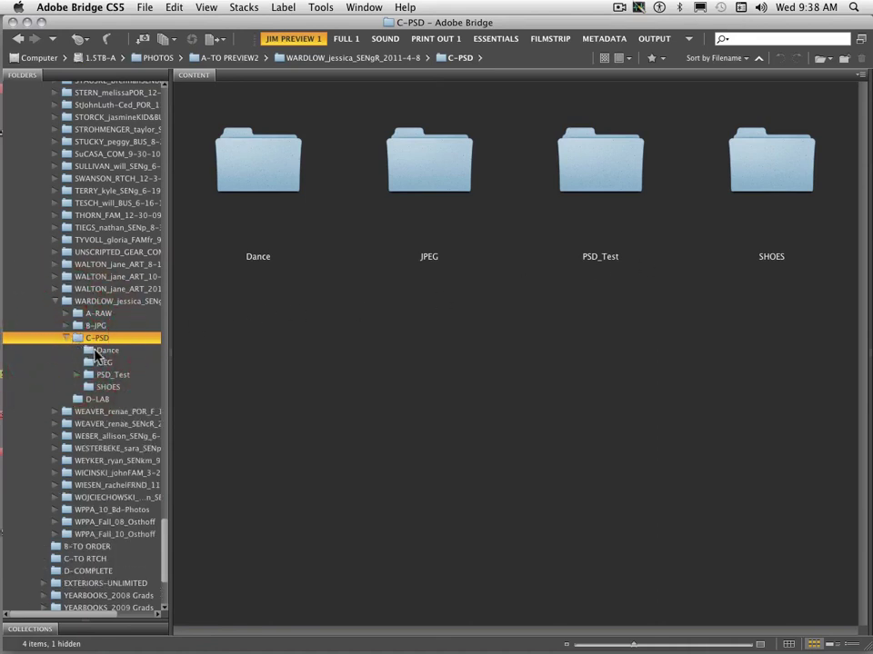
pyautogui.click(95, 350)
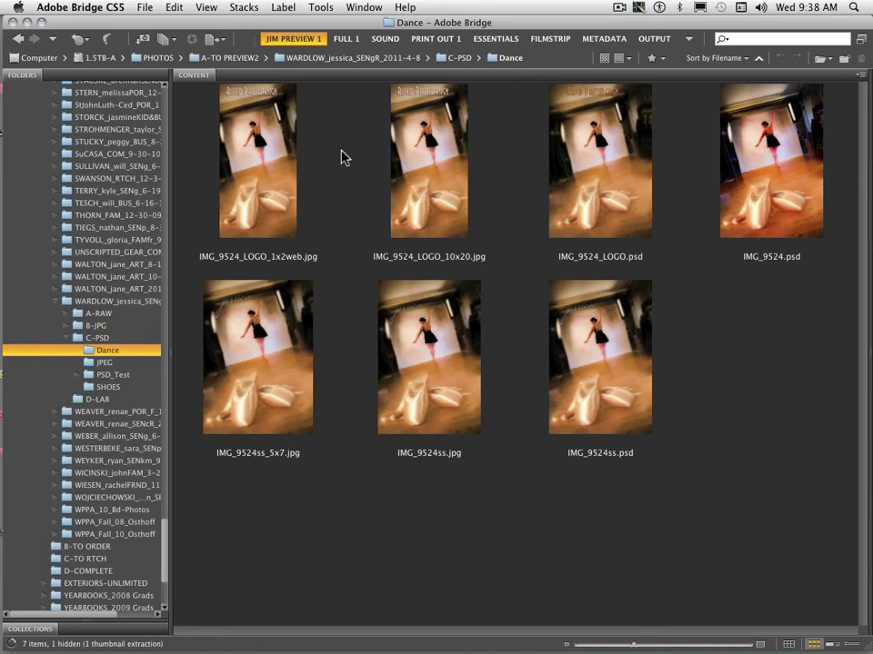
pyautogui.click(300, 336)
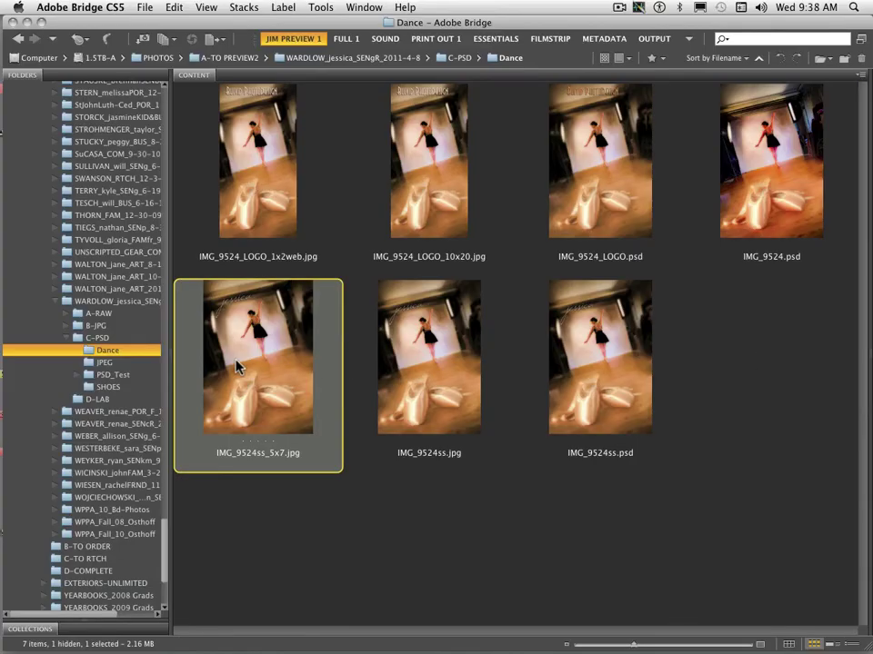
# Step: Look through the JPEG folder, then the SHOES folder's ballet-shoe photos
pyautogui.click(107, 364)
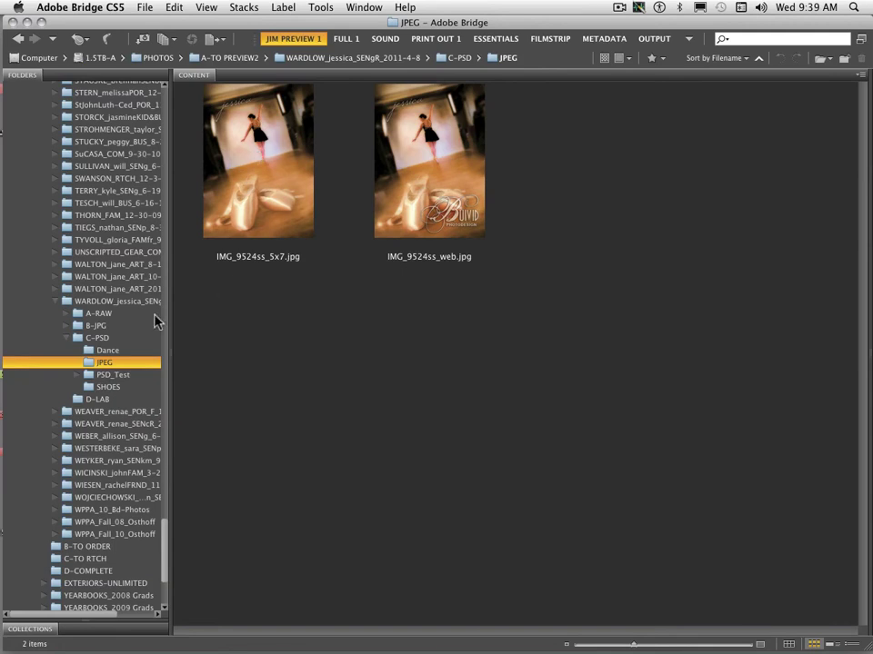
pyautogui.click(89, 385)
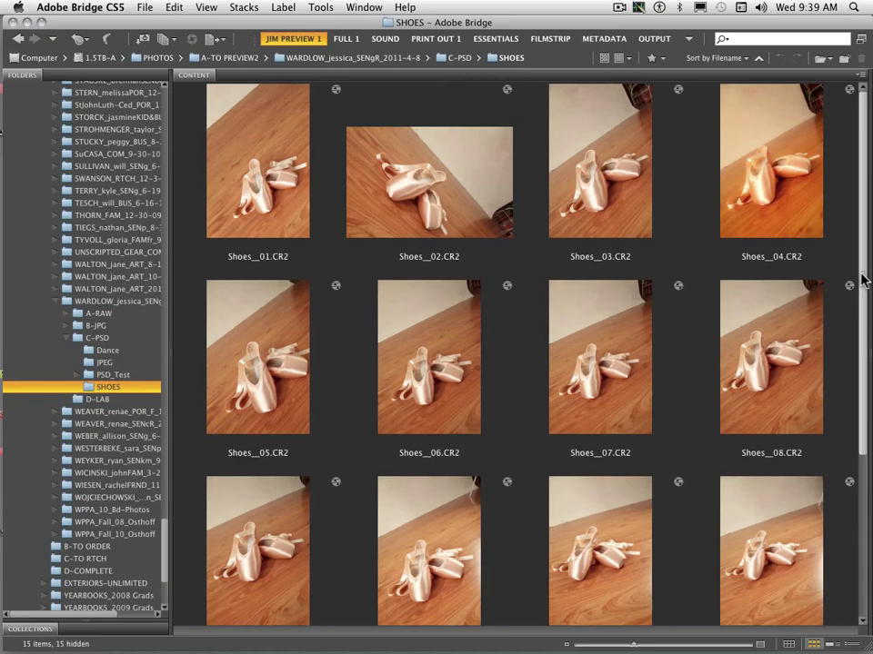
pyautogui.moveTo(863, 279); pyautogui.dragTo(836, 534)
pyautogui.scroll(5, 818, 382)
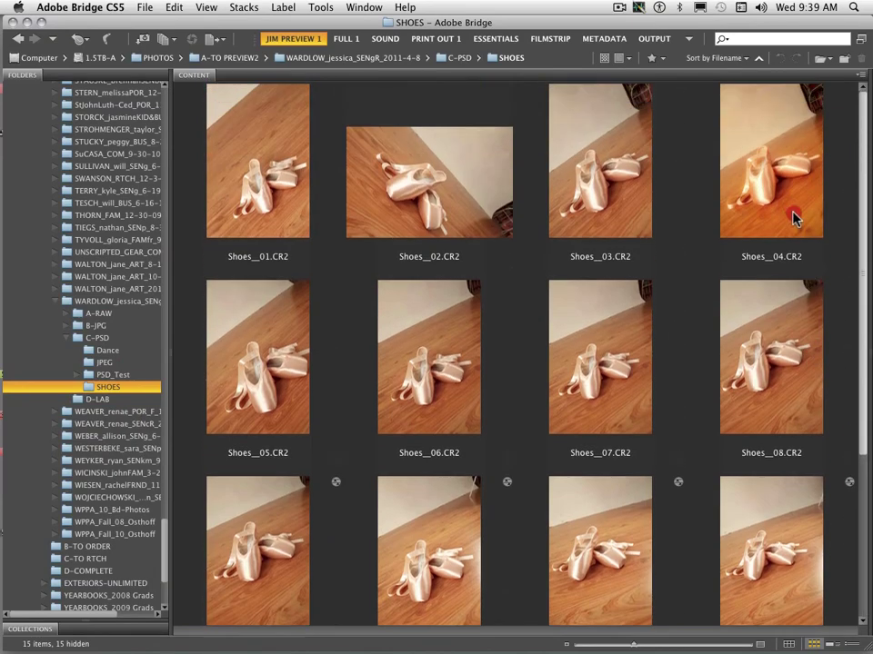
pyautogui.click(88, 374)
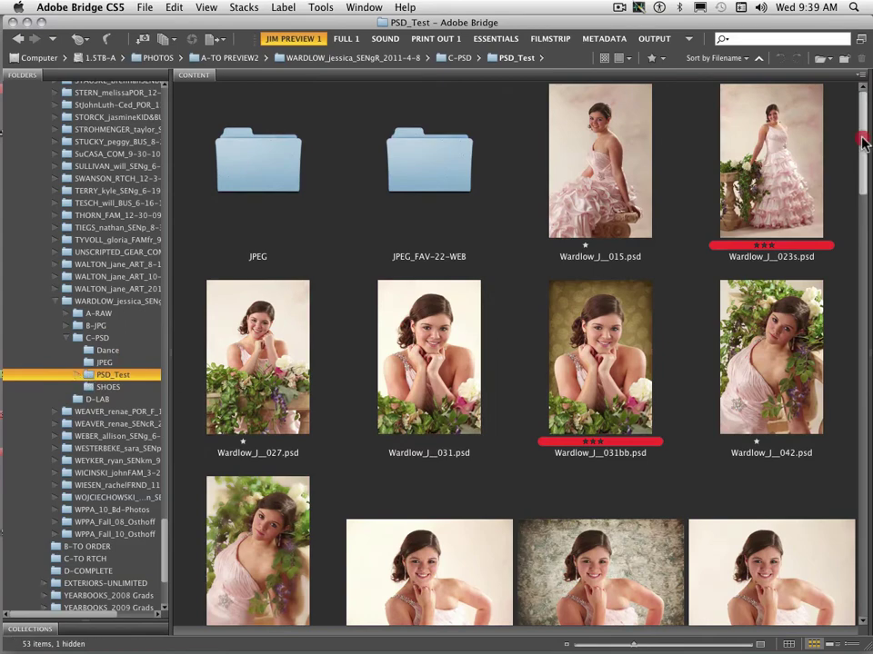
pyautogui.moveTo(864, 141); pyautogui.dragTo(859, 258)
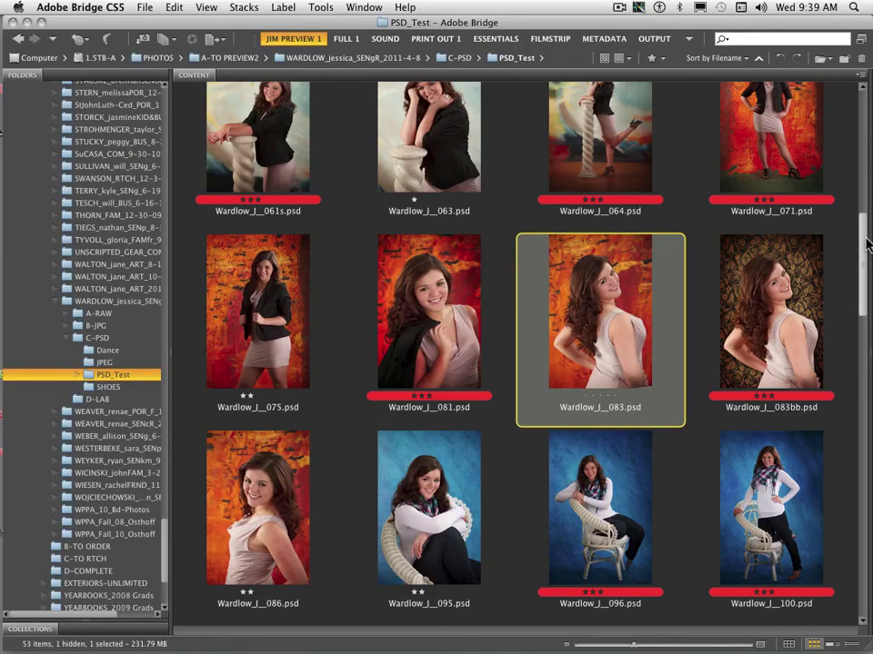
pyautogui.scroll(1, 863, 230)
pyautogui.scroll(3, 860, 223)
pyautogui.click(797, 439)
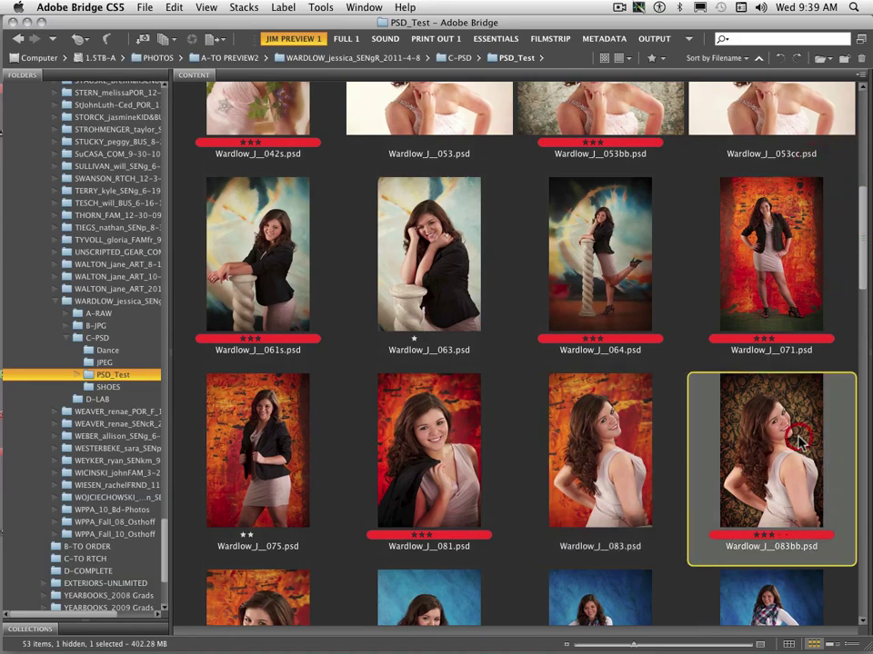
pyautogui.doubleClick(791, 441)
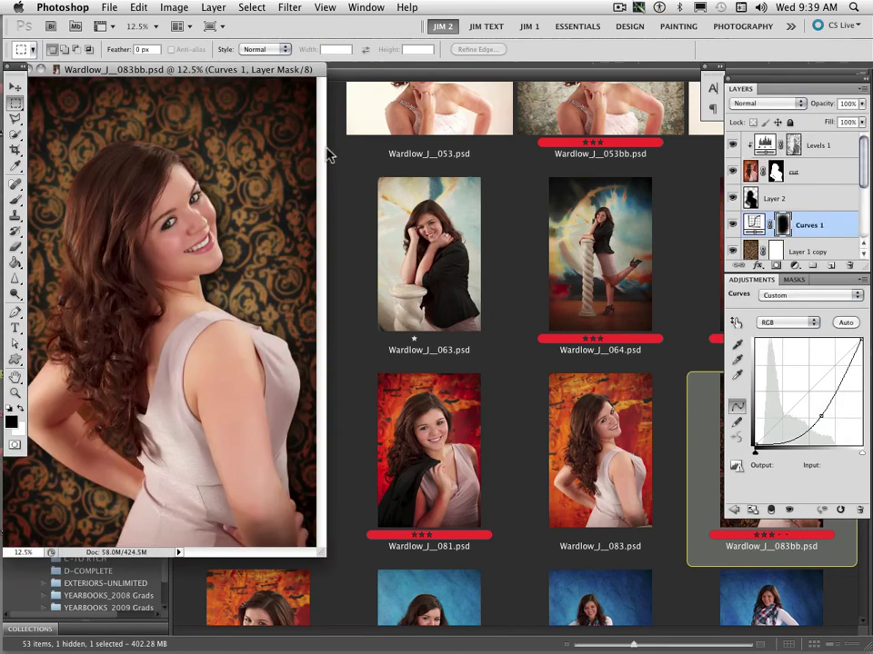
# Step: View the portrait full screen and show the red Background layer on its own, then restore all layers
pyautogui.press('f')
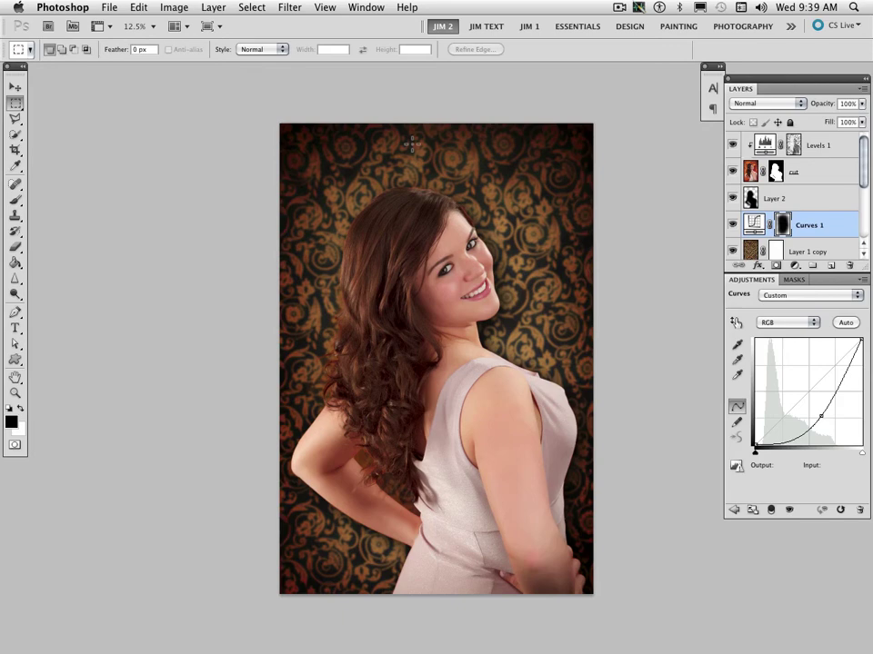
pyautogui.moveTo(411, 142); pyautogui.dragTo(413, 113)
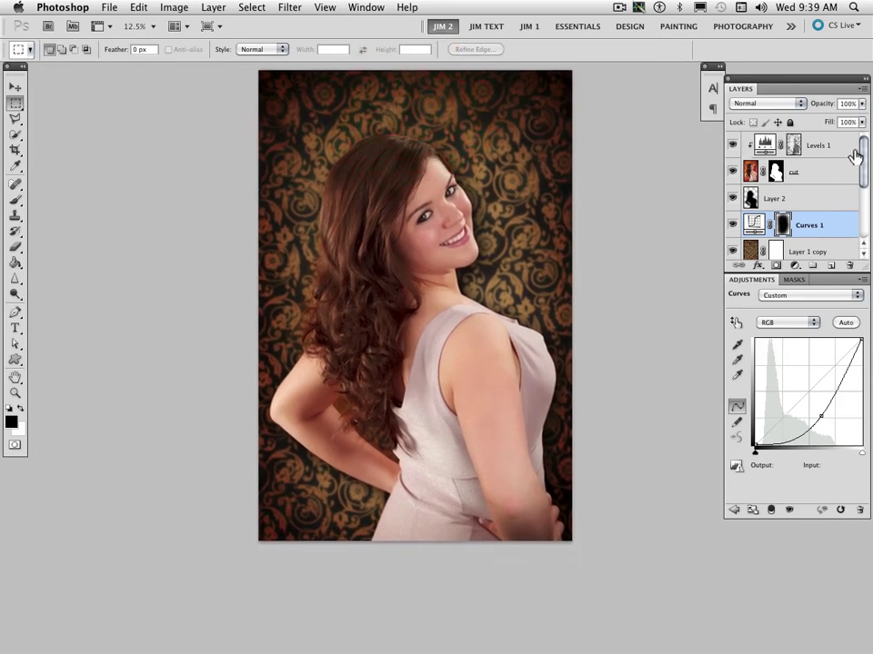
pyautogui.moveTo(860, 146); pyautogui.dragTo(861, 234)
pyautogui.click(732, 248)
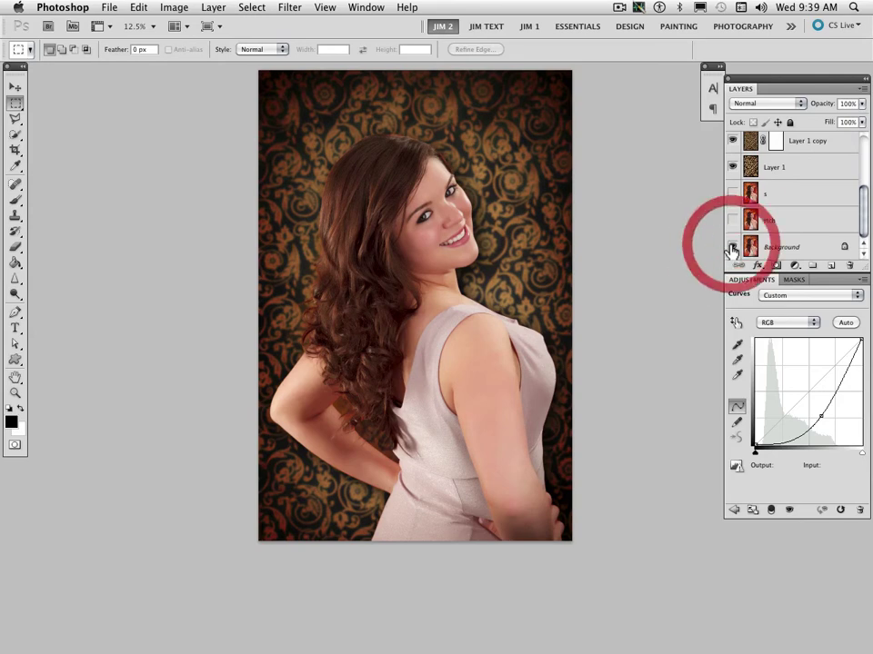
pyautogui.keyDown('alt'); pyautogui.click(731, 247); pyautogui.keyUp('alt')
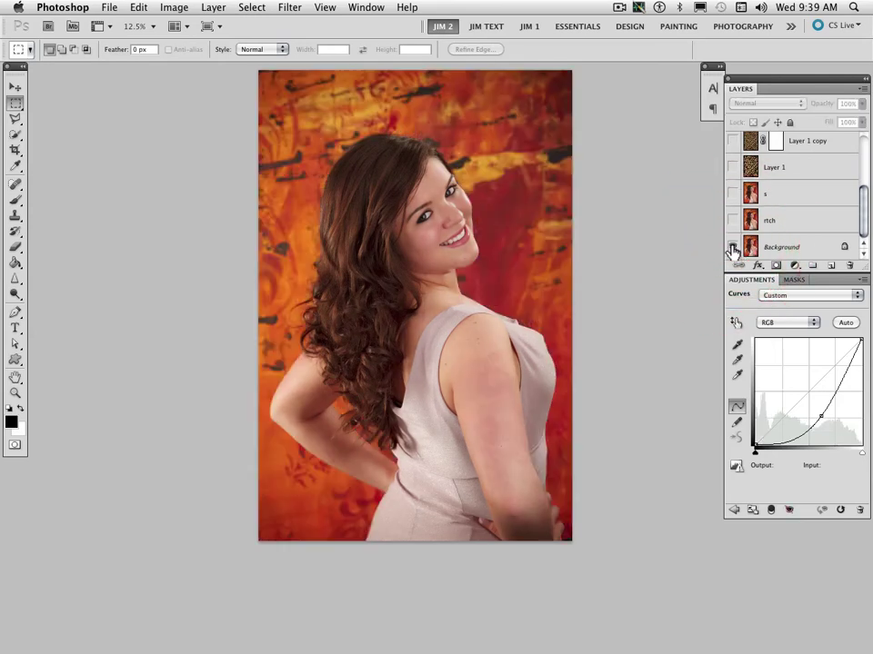
pyautogui.keyDown('alt'); pyautogui.click(732, 247); pyautogui.keyUp('alt')
# Step: Toggle Layer 1 copy to compare the backdrop, then close the portrait without saving
pyautogui.moveTo(863, 195); pyautogui.dragTo(861, 154)
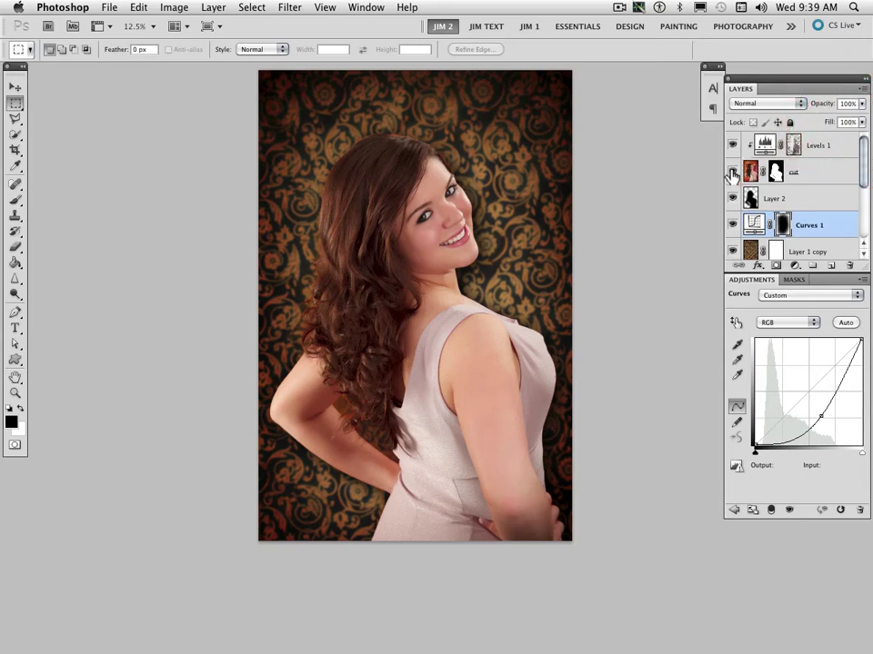
pyautogui.click(731, 250)
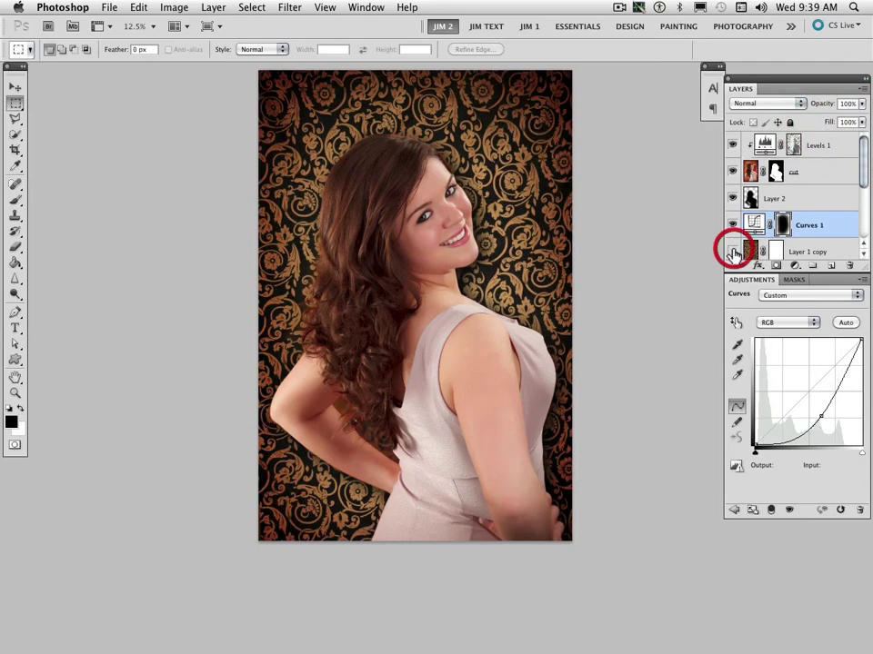
pyautogui.click(733, 251)
pyautogui.moveTo(860, 173); pyautogui.dragTo(861, 185)
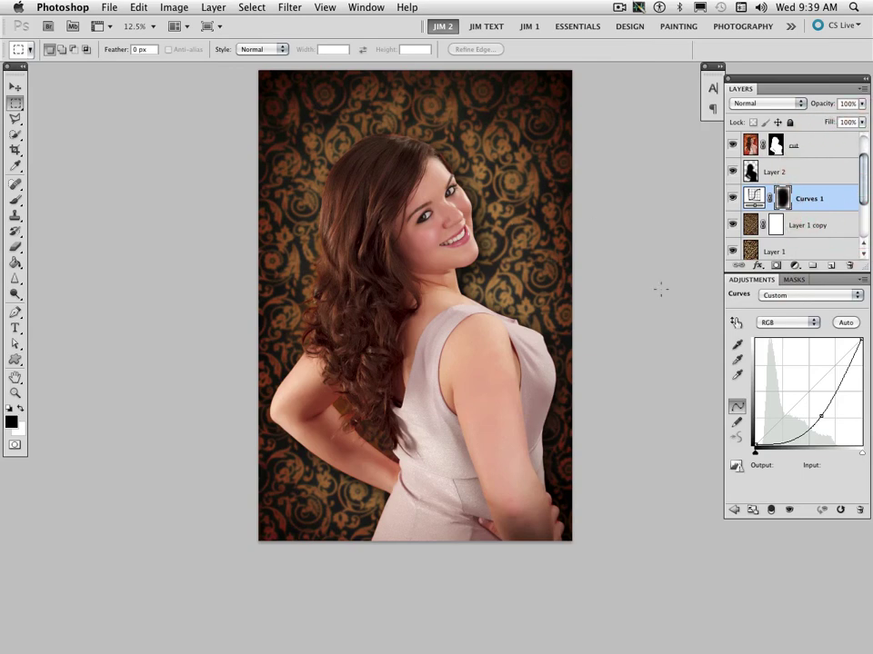
pyautogui.hotkey('ctrl', 'w')
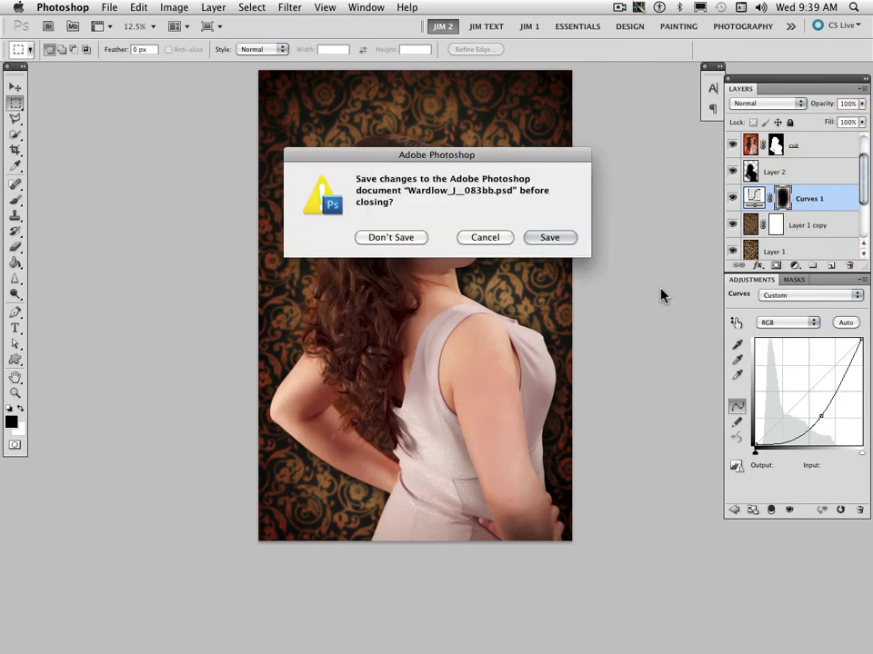
pyautogui.click(416, 241)
# Step: Shrink the thumbnails and select portraits 015 through 027, plus 053bb and 081
pyautogui.click(588, 255)
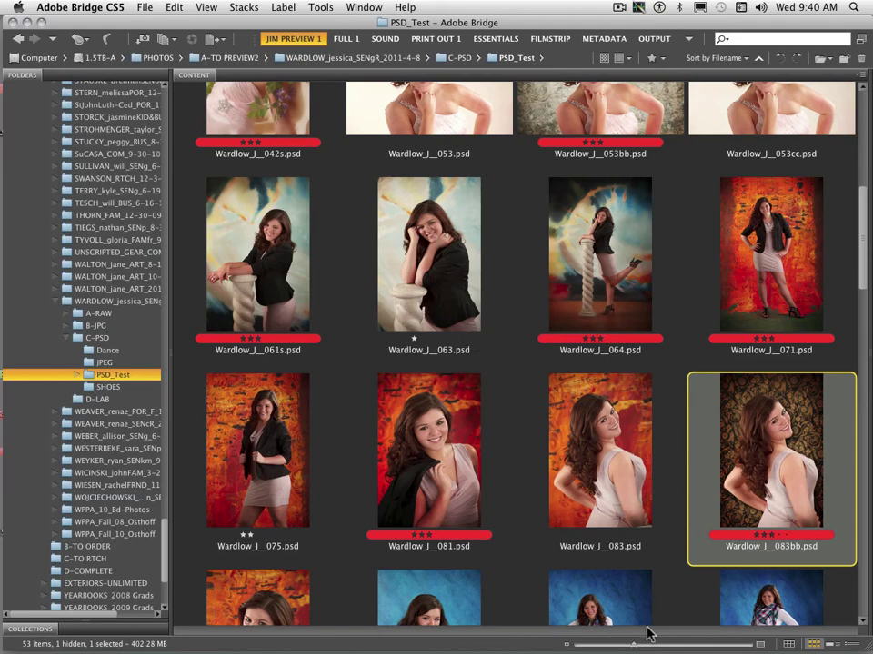
pyautogui.moveTo(643, 643); pyautogui.dragTo(601, 641)
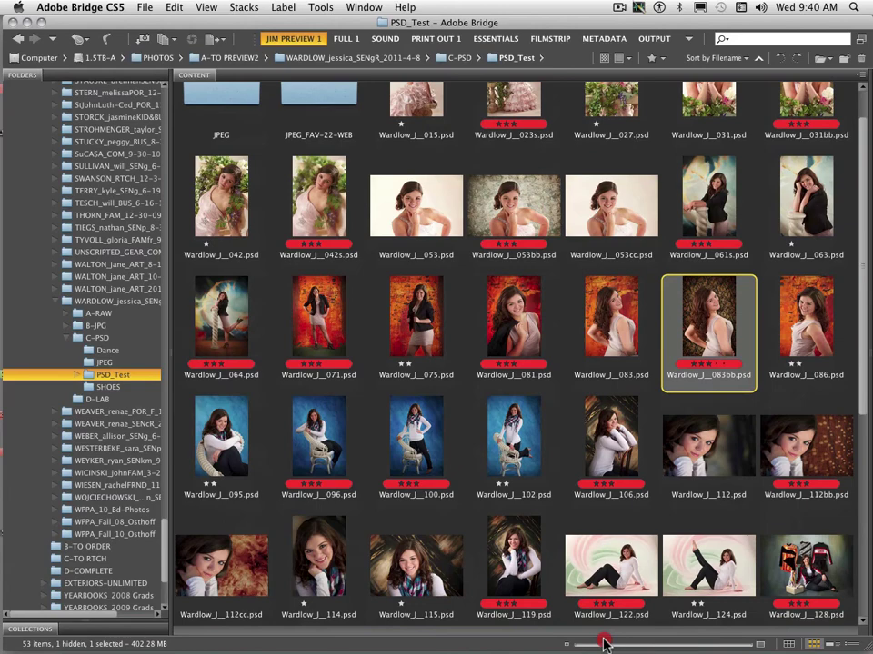
pyautogui.moveTo(862, 218); pyautogui.dragTo(787, 142)
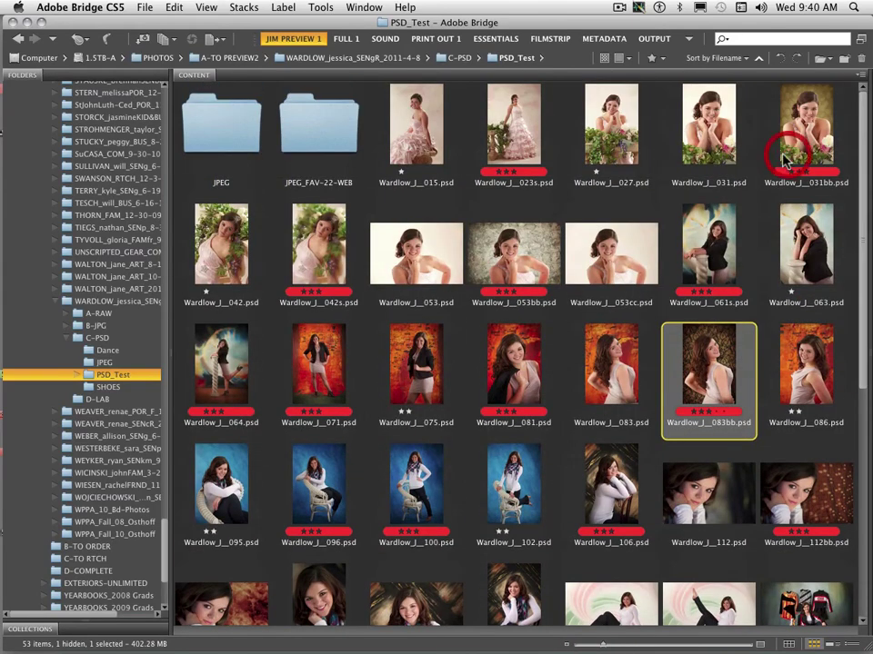
pyautogui.click(416, 141)
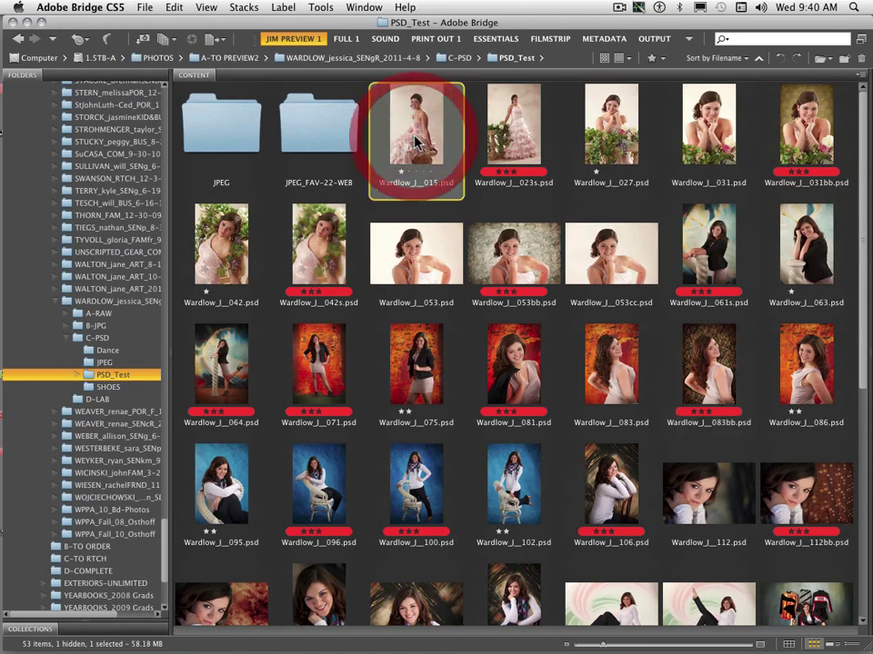
pyautogui.keyDown('shift'); pyautogui.click(594, 137); pyautogui.keyUp('shift')
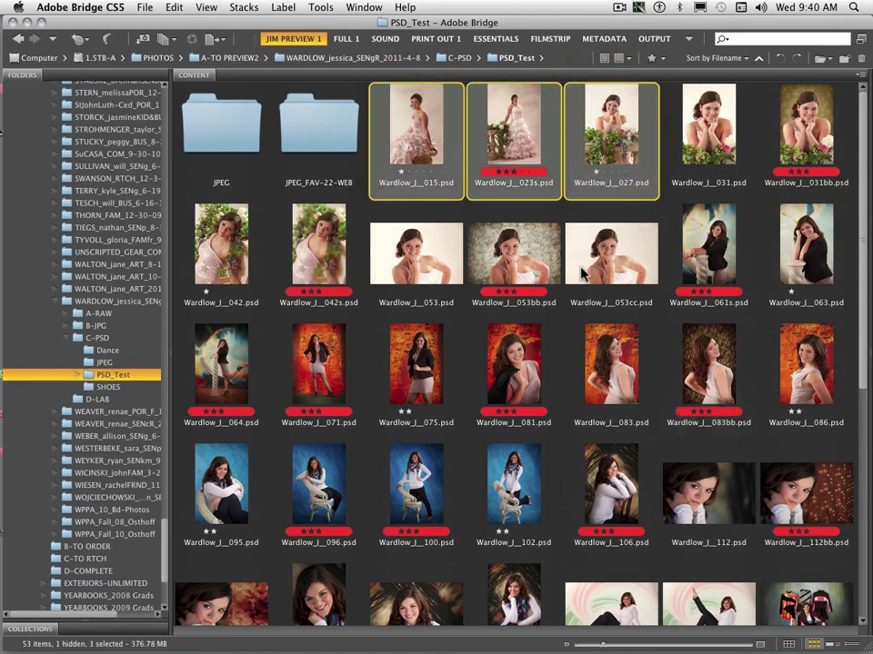
pyautogui.keyDown('super'); pyautogui.click(513, 273); pyautogui.keyUp('super')
pyautogui.keyDown('super'); pyautogui.click(506, 389); pyautogui.keyUp('super')
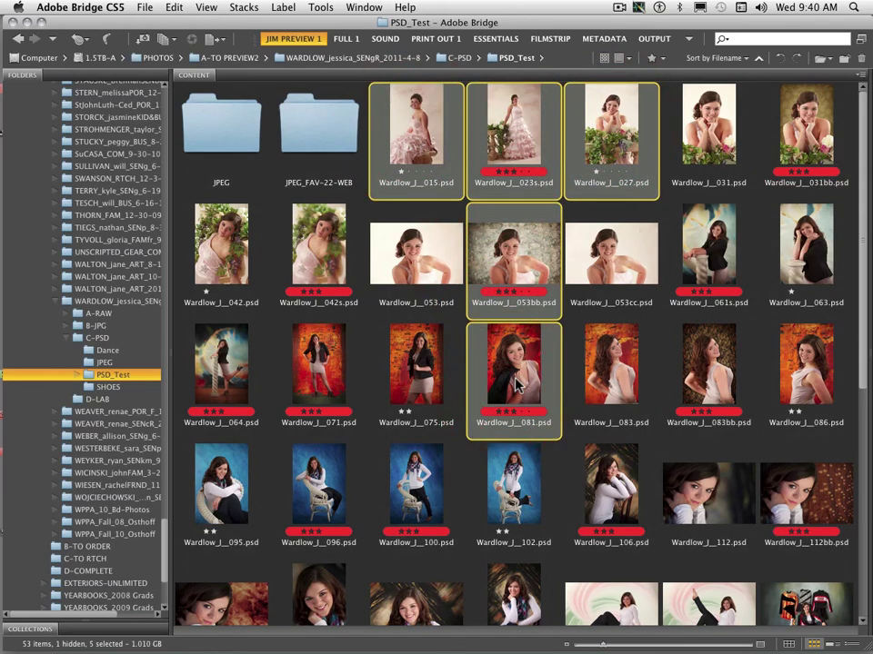
# Step: Open the Image Processor for the selected portraits with the LOGO action turned off
pyautogui.click(321, 7)
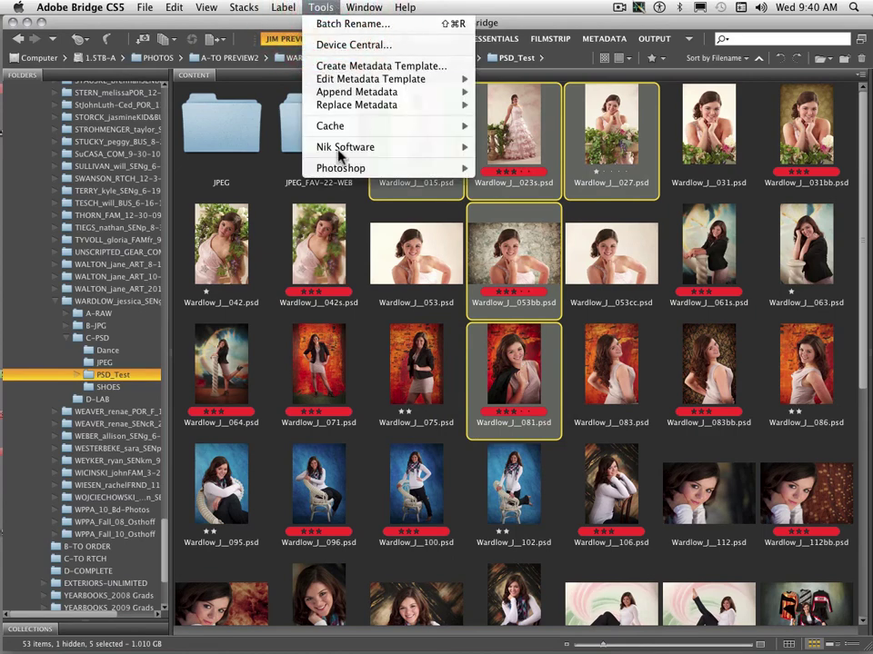
pyautogui.moveTo(344, 171)
pyautogui.click(531, 181)
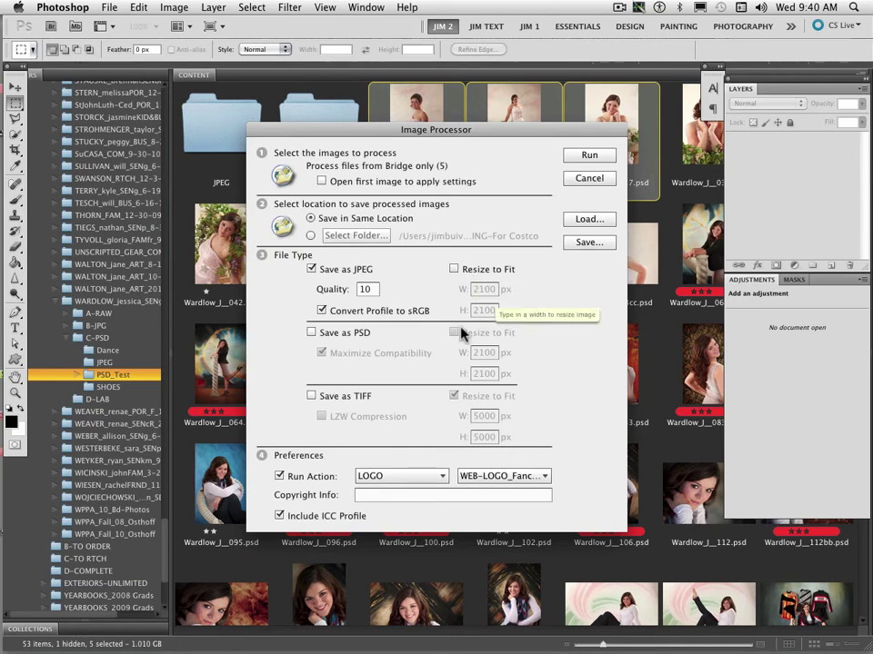
pyautogui.click(285, 473)
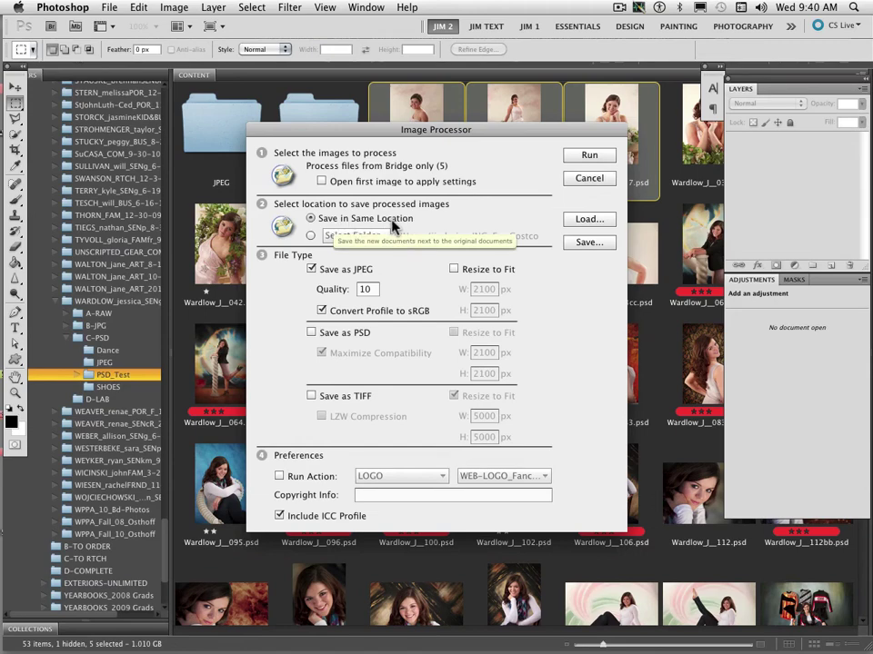
# Step: Cancel the Image Processor and return to Bridge with the JPEG folder selected
pyautogui.click(584, 179)
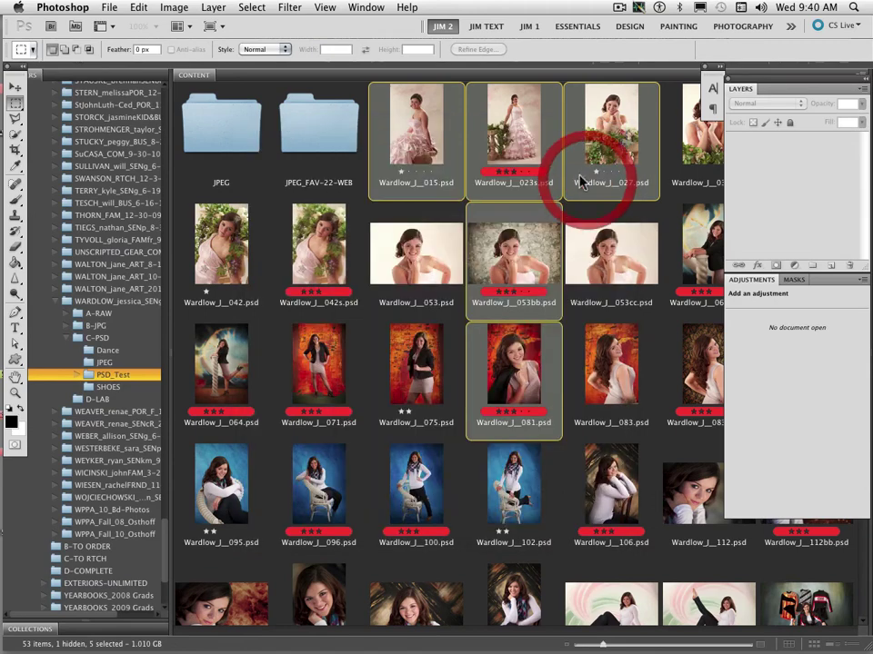
pyautogui.click(220, 123)
pyautogui.click(223, 125)
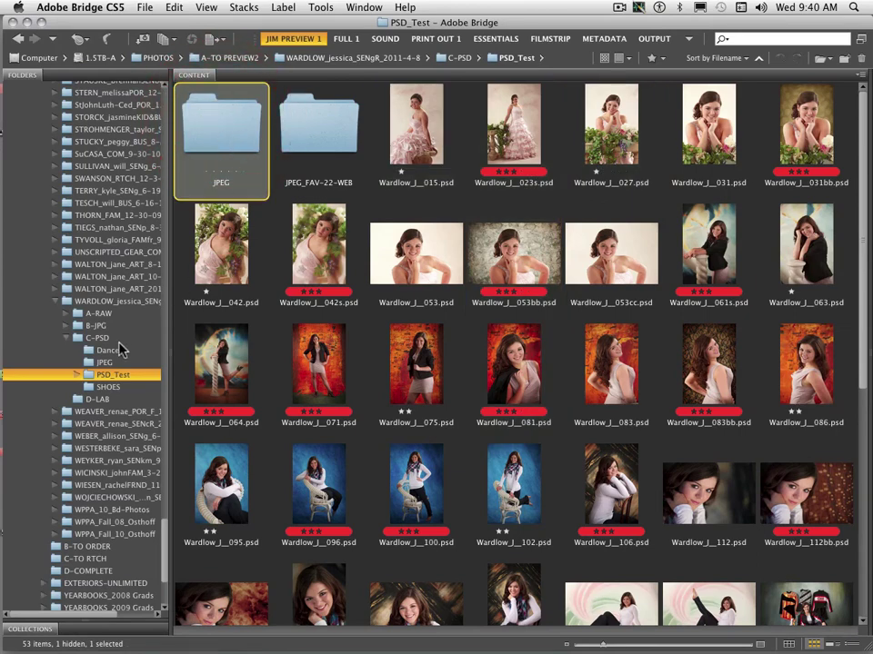
# Step: Move JPEGs 023s, 081s, 083bb and 096s from PSD_Test > JPEG into the D-LAB folder
pyautogui.click(78, 376)
pyautogui.click(95, 388)
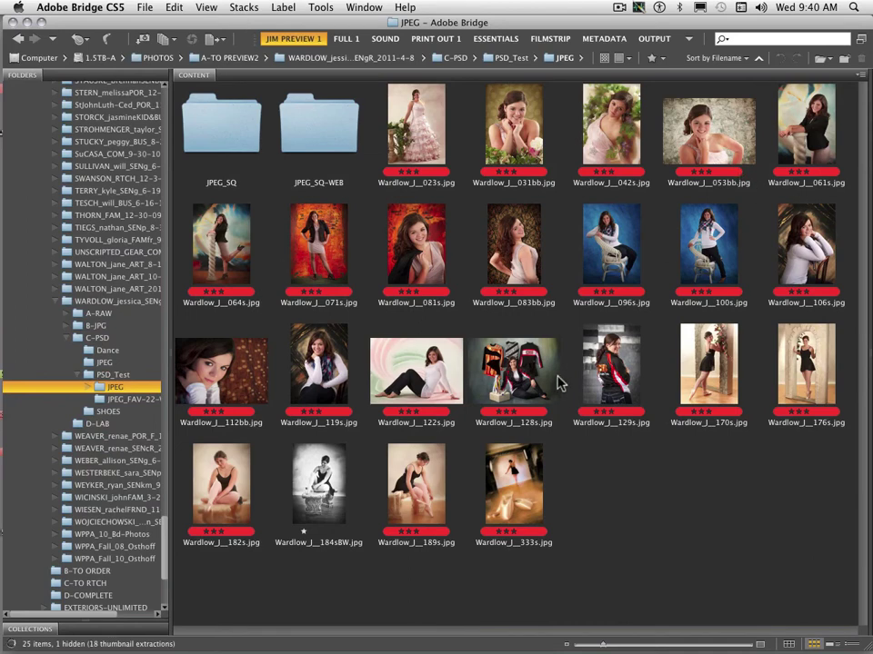
pyautogui.click(416, 141)
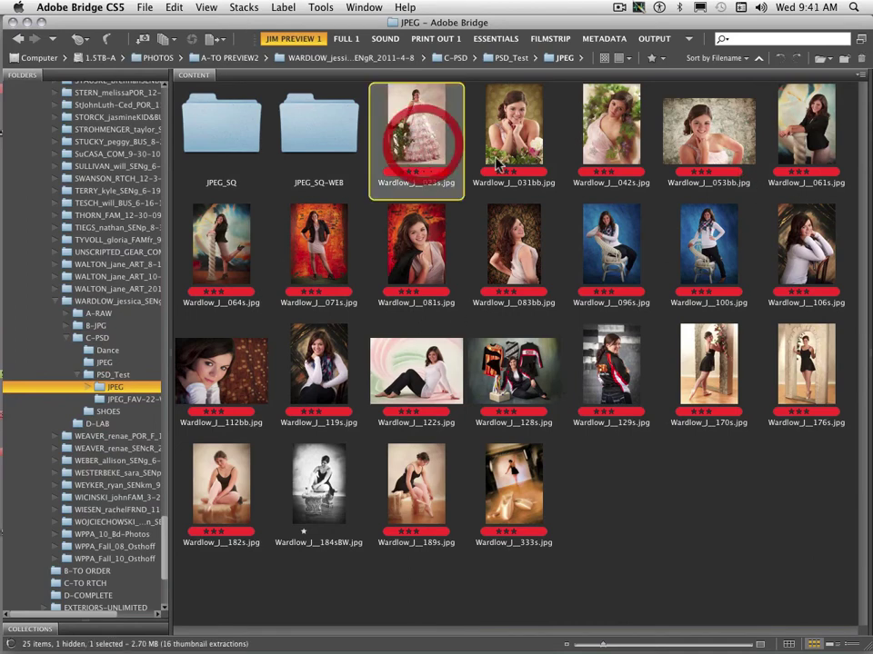
pyautogui.keyDown('super'); pyautogui.click(416, 244); pyautogui.keyUp('super')
pyautogui.keyDown('super'); pyautogui.click(514, 245); pyautogui.keyUp('super')
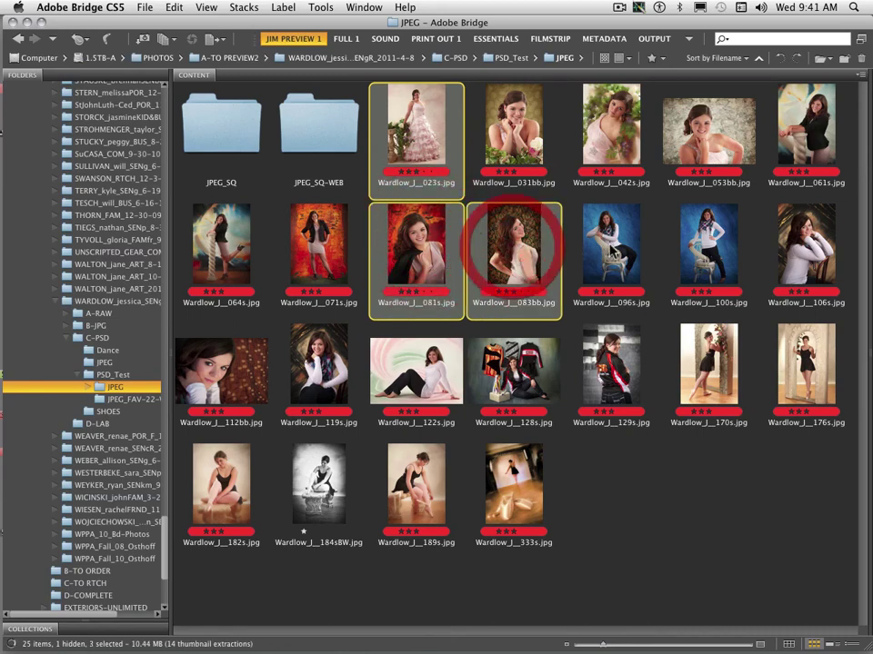
pyautogui.keyDown('super'); pyautogui.click(603, 243); pyautogui.keyUp('super')
pyautogui.moveTo(417, 227); pyautogui.dragTo(94, 401)
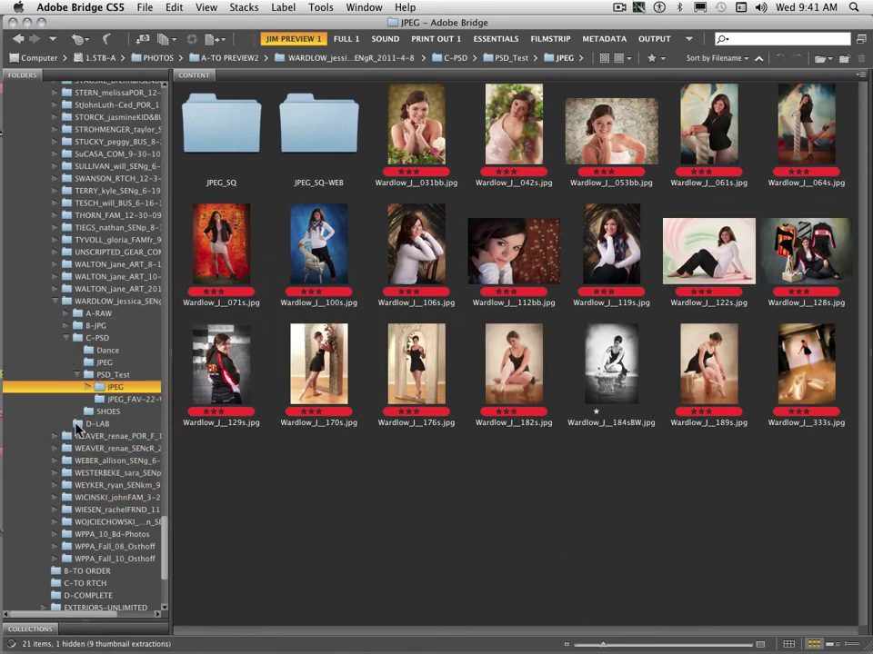
# Step: View the four D-LAB JPEGs with enlarged thumbnails and inspect 023s
pyautogui.click(81, 425)
pyautogui.click(67, 338)
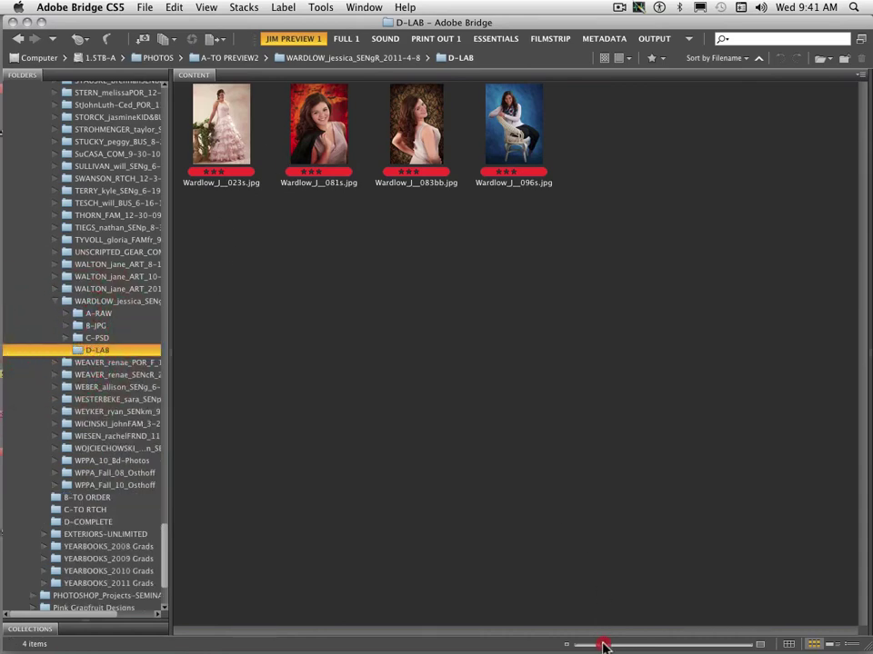
pyautogui.moveTo(604, 645); pyautogui.dragTo(668, 646)
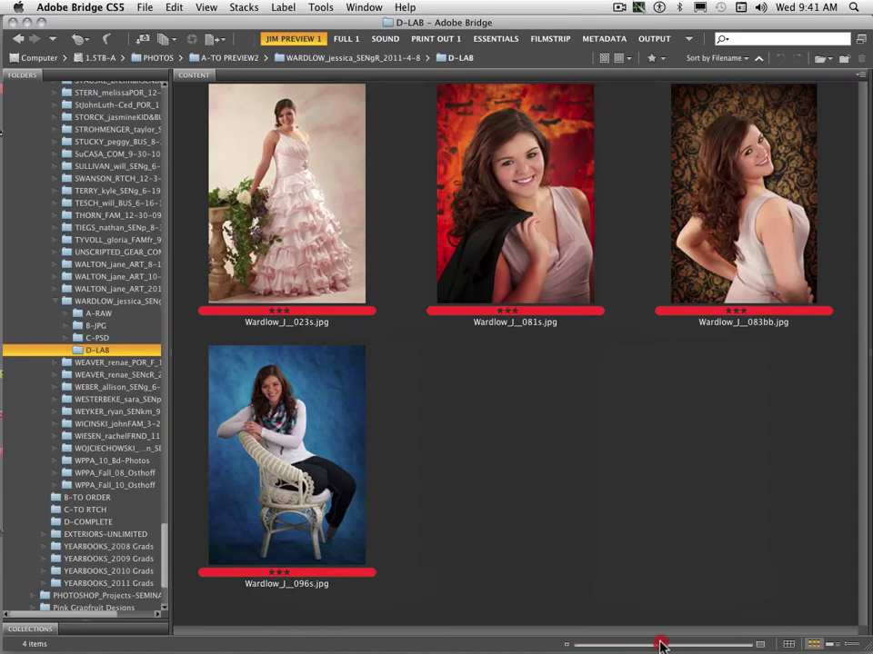
pyautogui.click(286, 204)
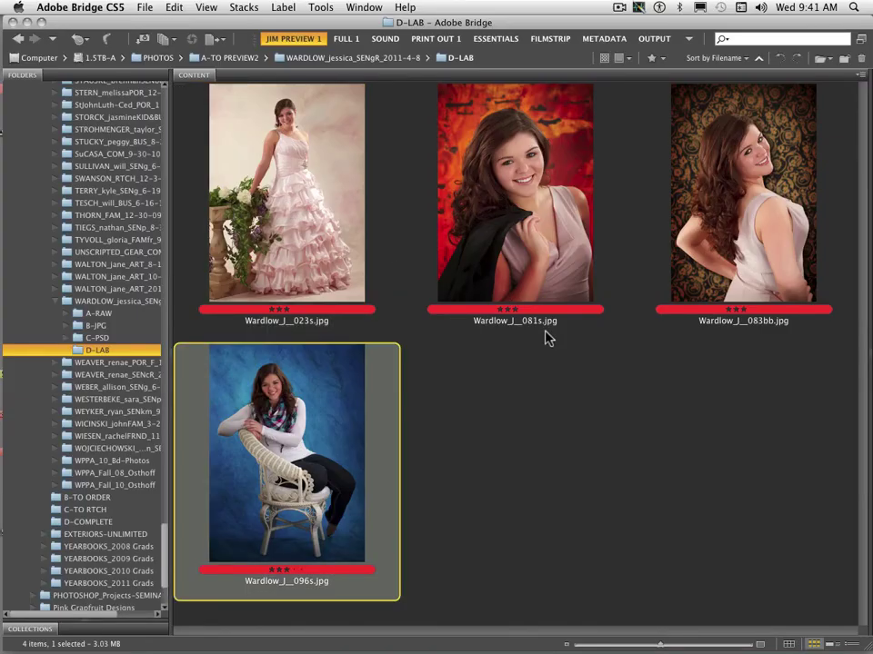
pyautogui.click(522, 366)
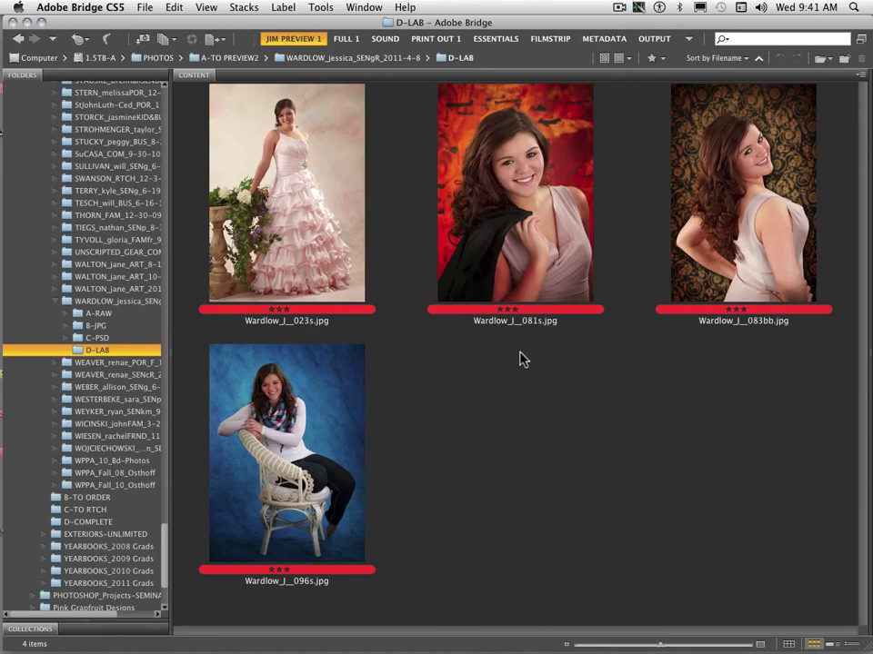
# Step: Bring up Slideshow Options from the View menu for the B-JPG folder
pyautogui.click(91, 326)
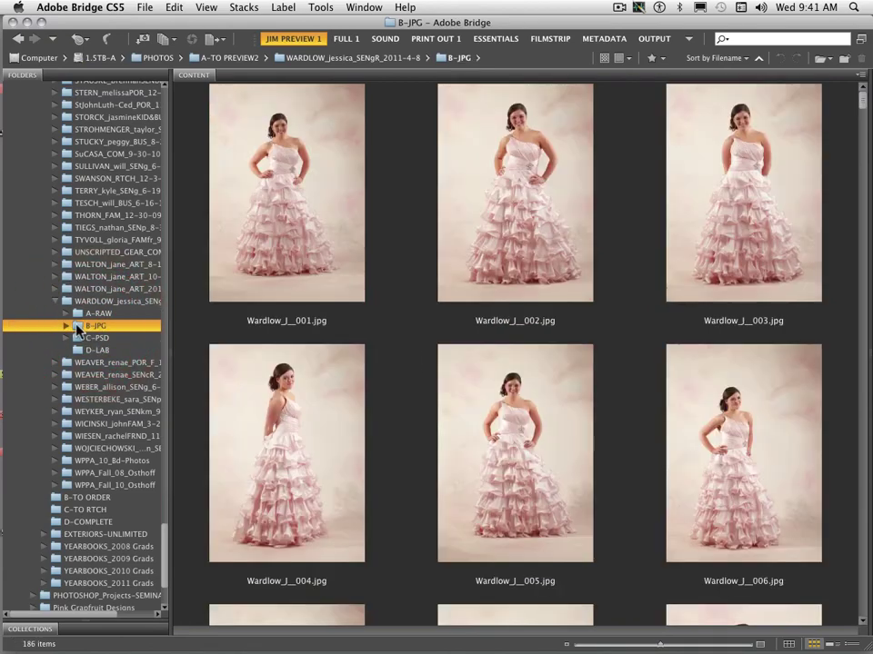
pyautogui.click(205, 7)
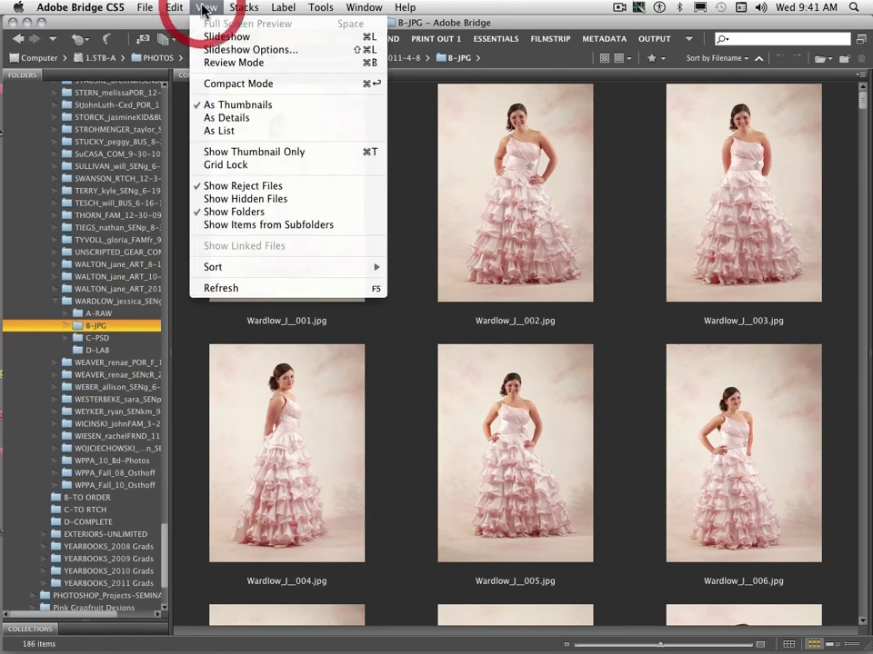
pyautogui.moveTo(243, 9)
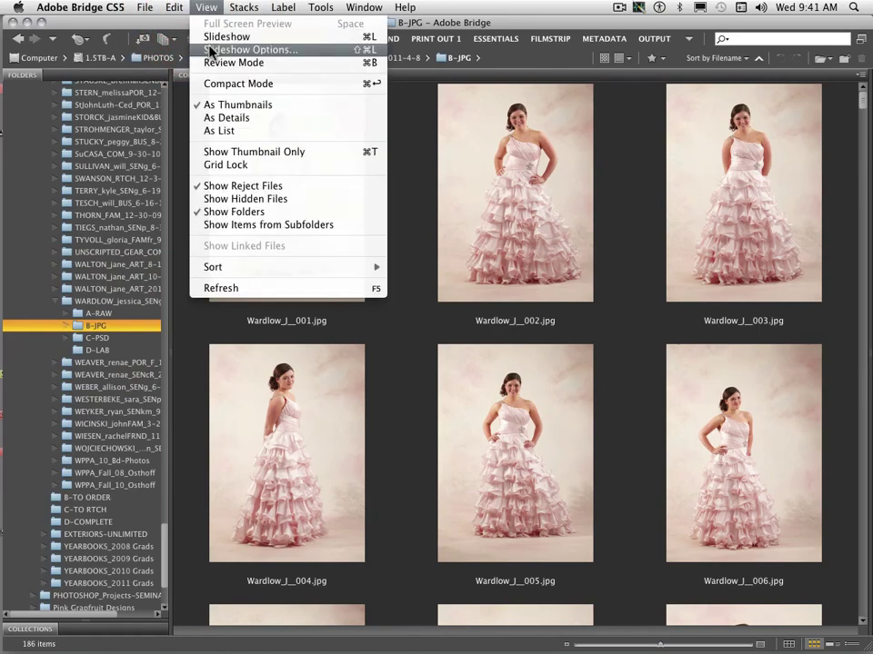
pyautogui.click(210, 51)
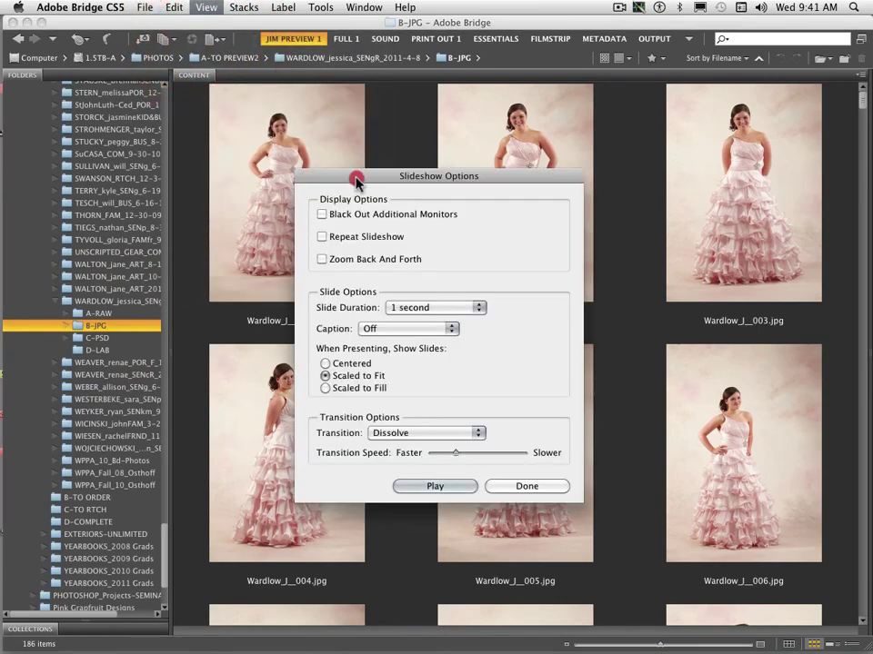
pyautogui.moveTo(382, 175); pyautogui.dragTo(373, 53)
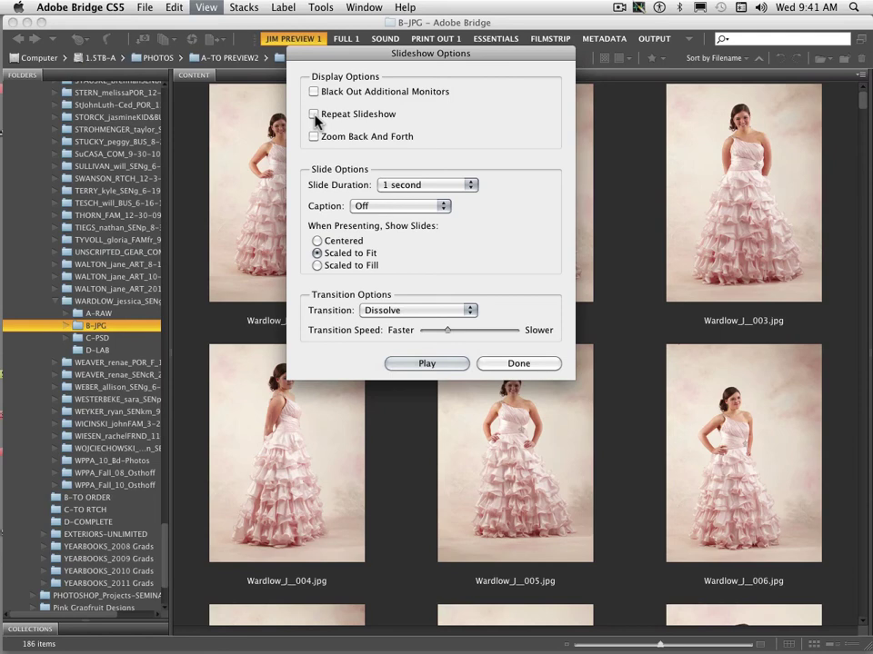
# Step: Set 2-second slide duration, captions Off, Dissolve transition, and adjust the transition speed
pyautogui.click(451, 186)
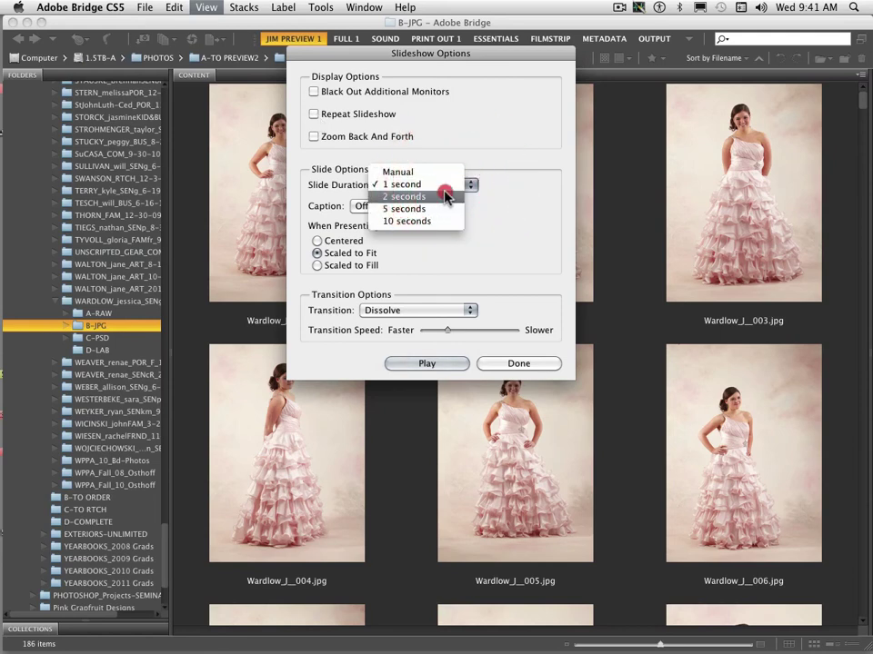
pyautogui.click(448, 195)
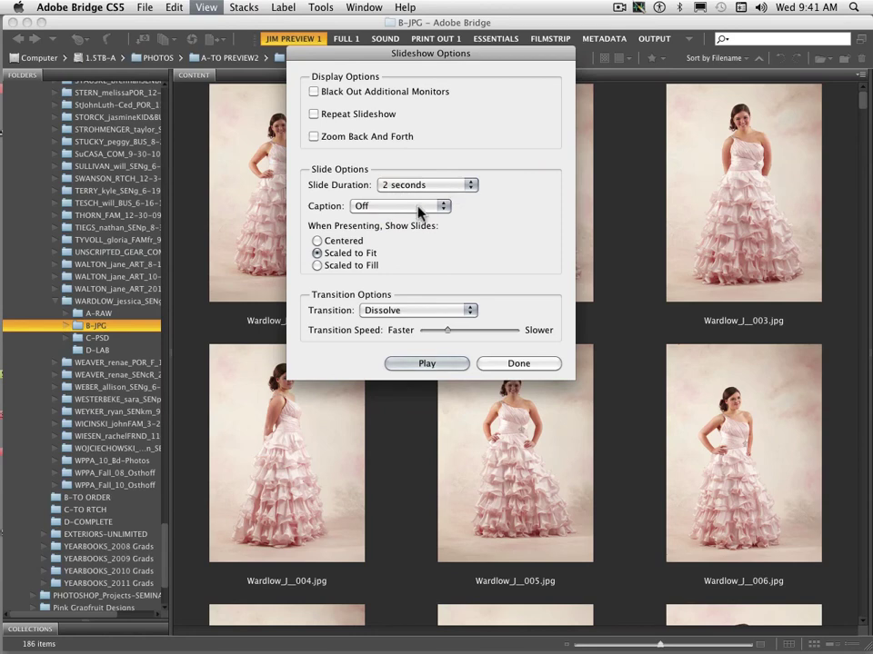
pyautogui.click(418, 208)
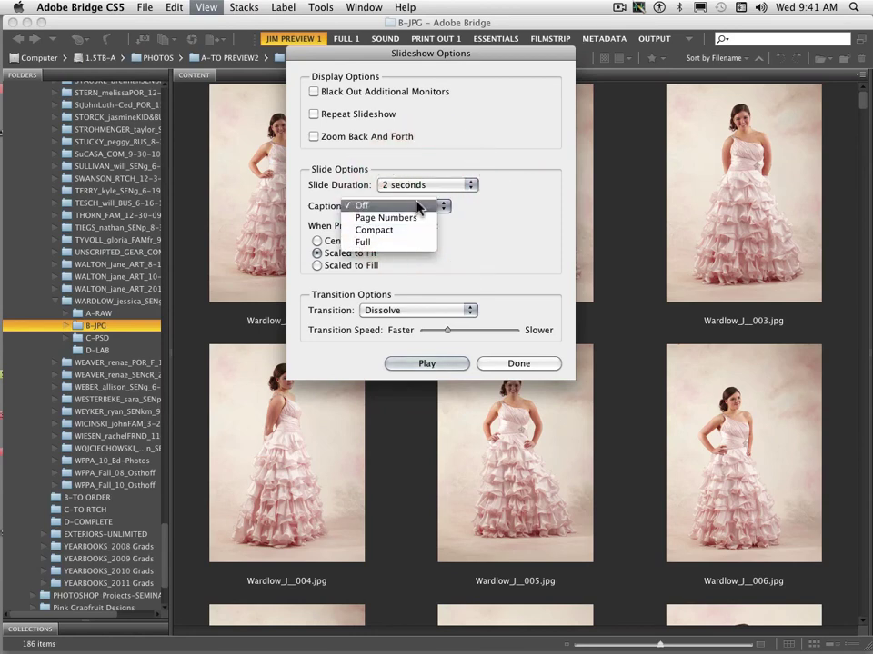
pyautogui.click(422, 206)
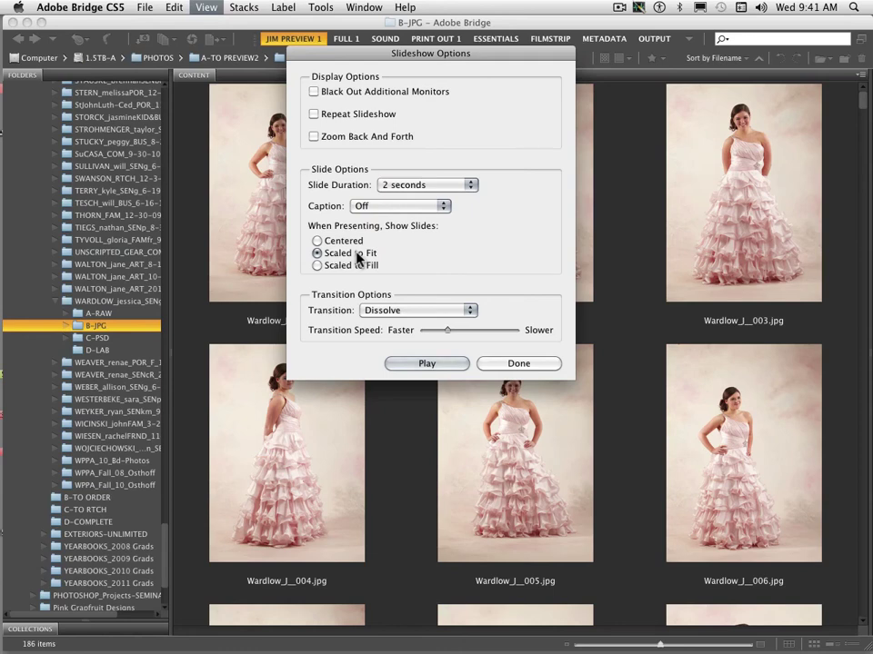
pyautogui.click(410, 312)
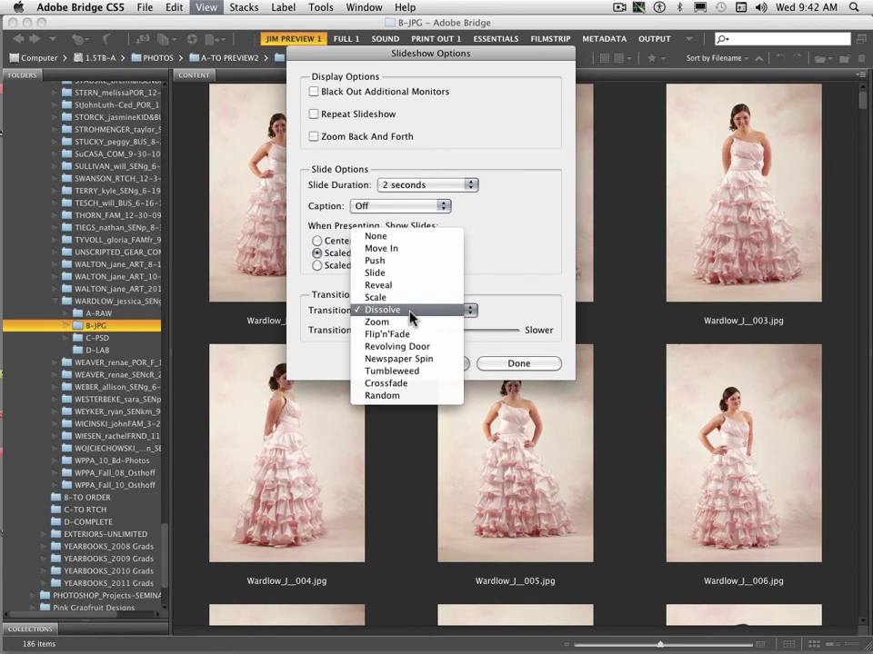
pyautogui.click(473, 316)
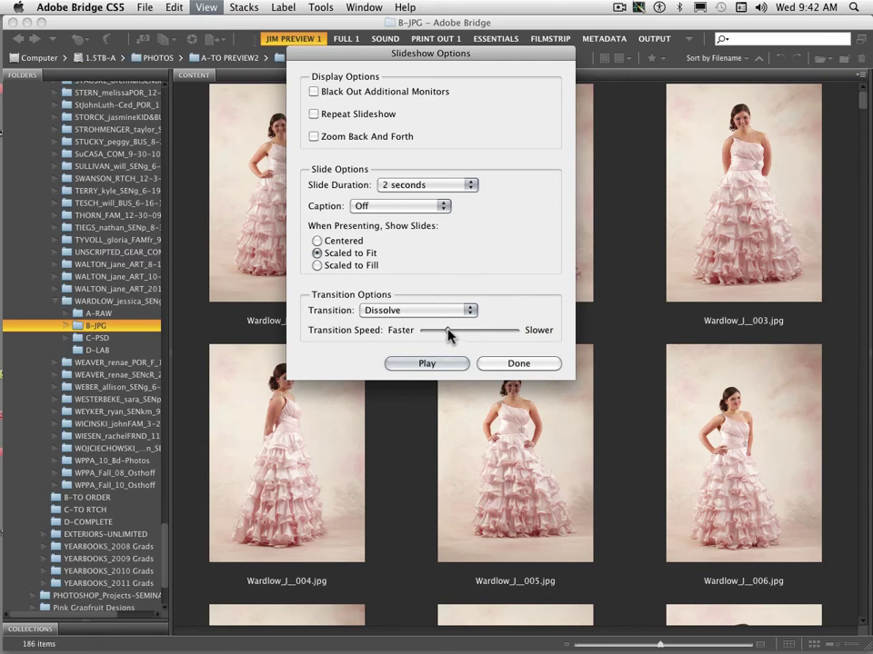
pyautogui.moveTo(447, 331)
pyautogui.mouseDown()
pyautogui.moveTo(516, 331)
pyautogui.moveTo(446, 333)
pyautogui.mouseUp()
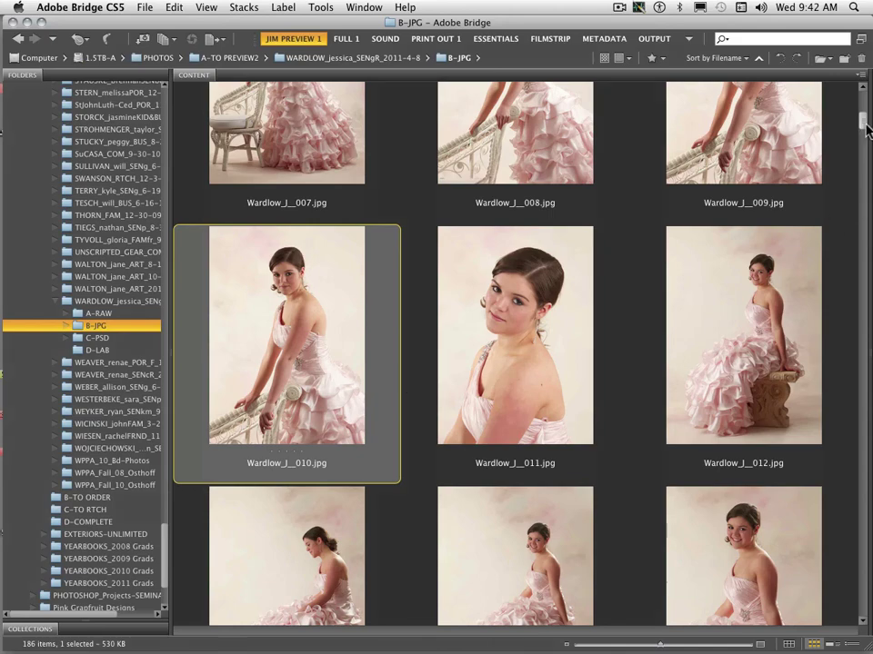
# Step: Select photos 001, 005 and 006 at the top of B-JPG
pyautogui.moveTo(865, 130); pyautogui.dragTo(861, 94)
pyautogui.click(311, 176)
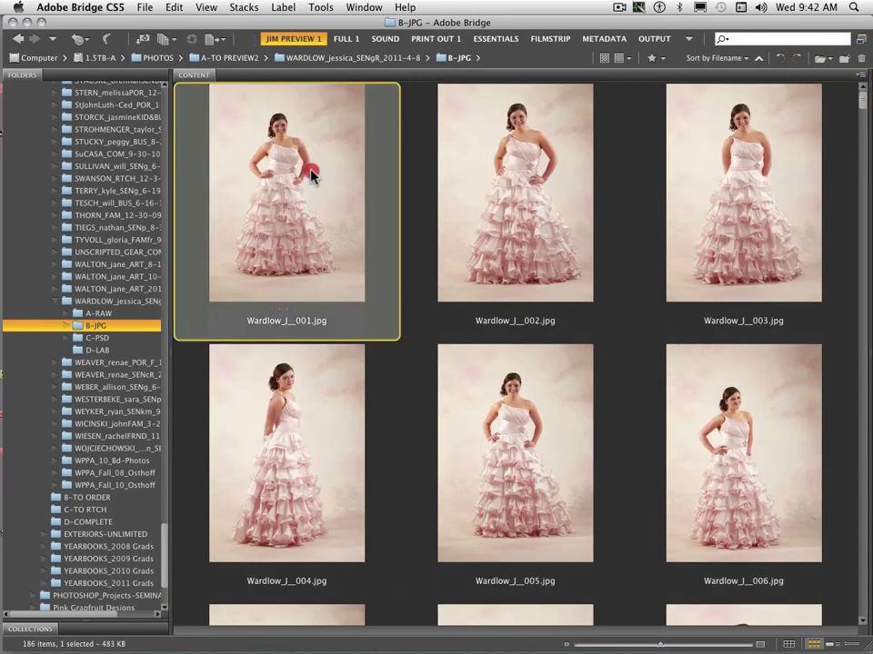
pyautogui.keyDown('super'); pyautogui.click(477, 380); pyautogui.keyUp('super')
pyautogui.keyDown('super'); pyautogui.click(697, 449); pyautogui.keyUp('super')
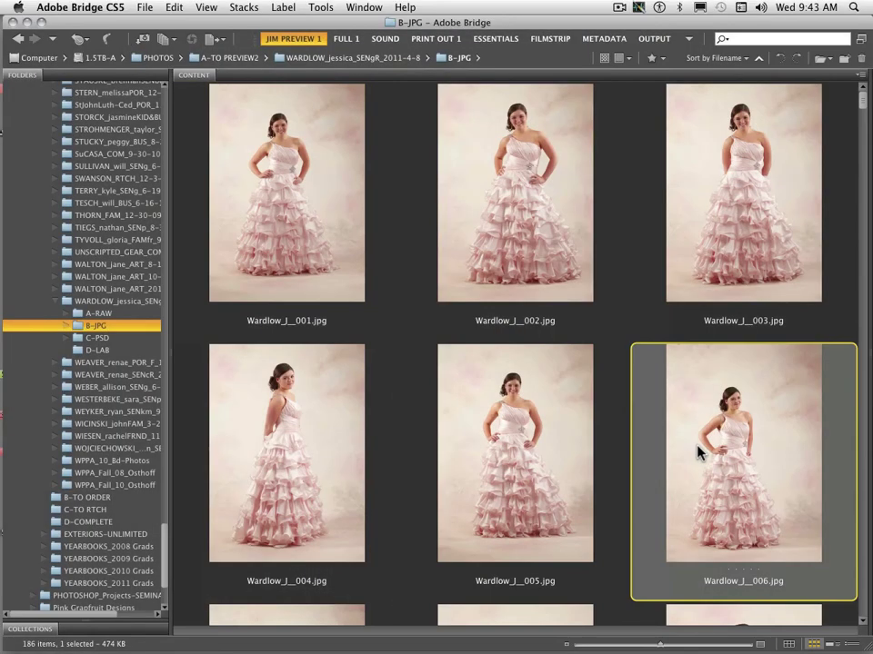
# Step: Confirm the 2-second, captions Off, Dissolve slideshow settings with Done
pyautogui.click(202, 9)
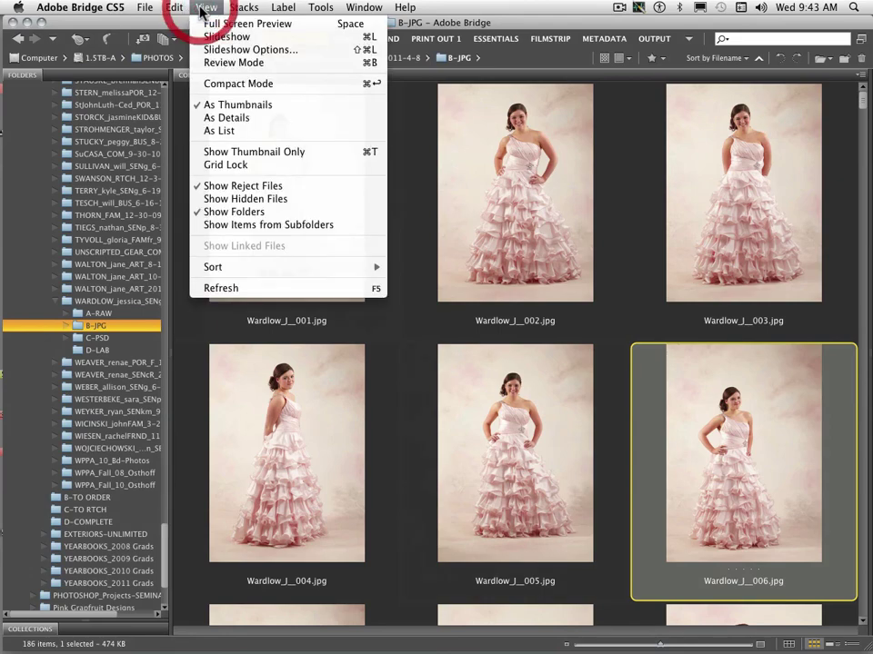
pyautogui.click(218, 52)
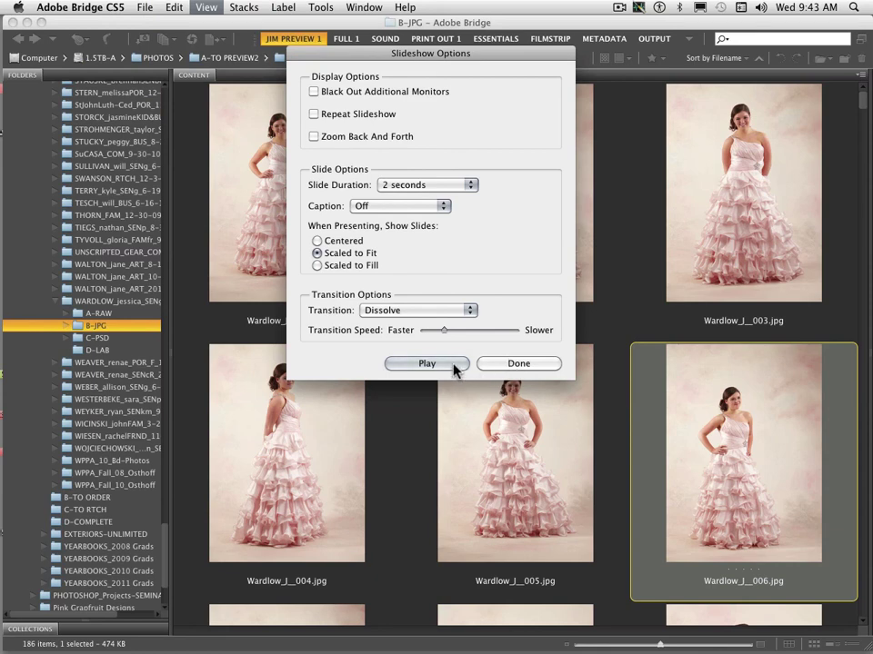
pyautogui.click(496, 364)
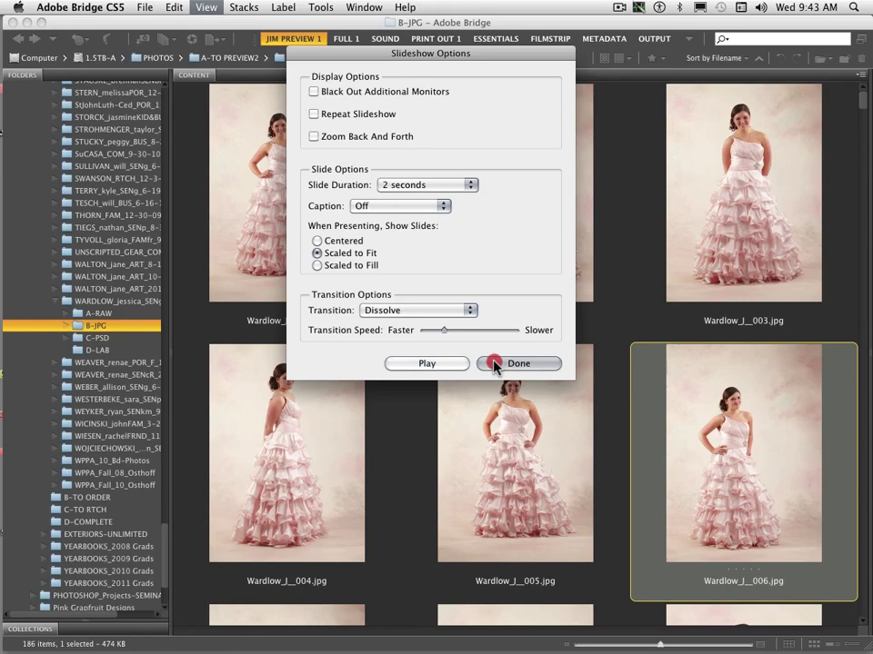